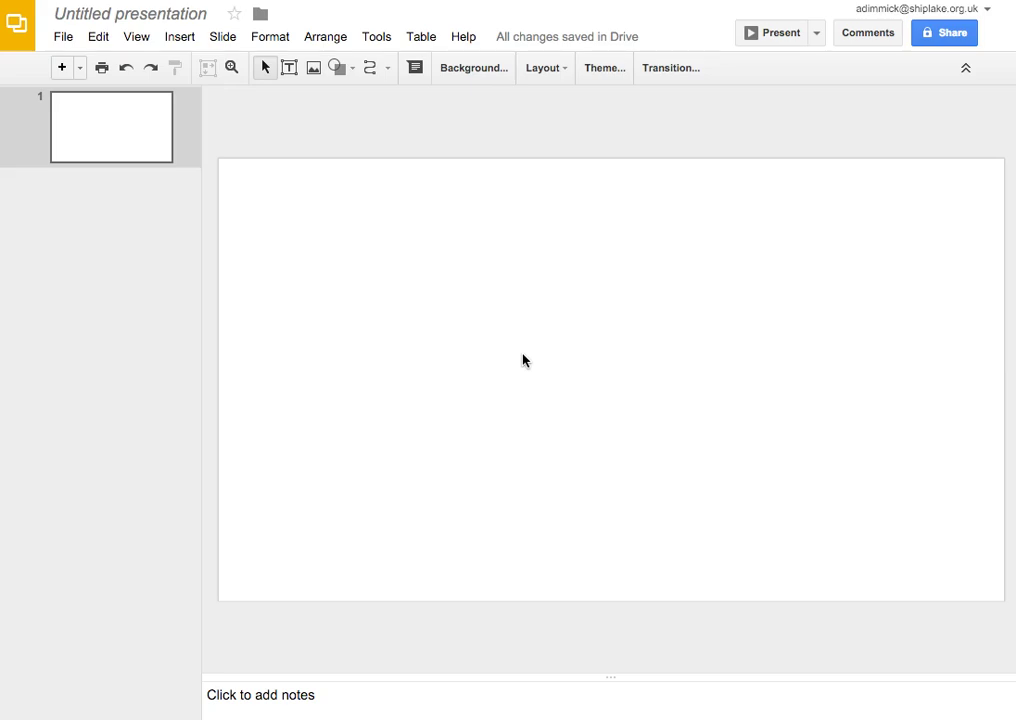
Draw a large upright rectangle in the left half of the blank slide.
left_click(338, 68)
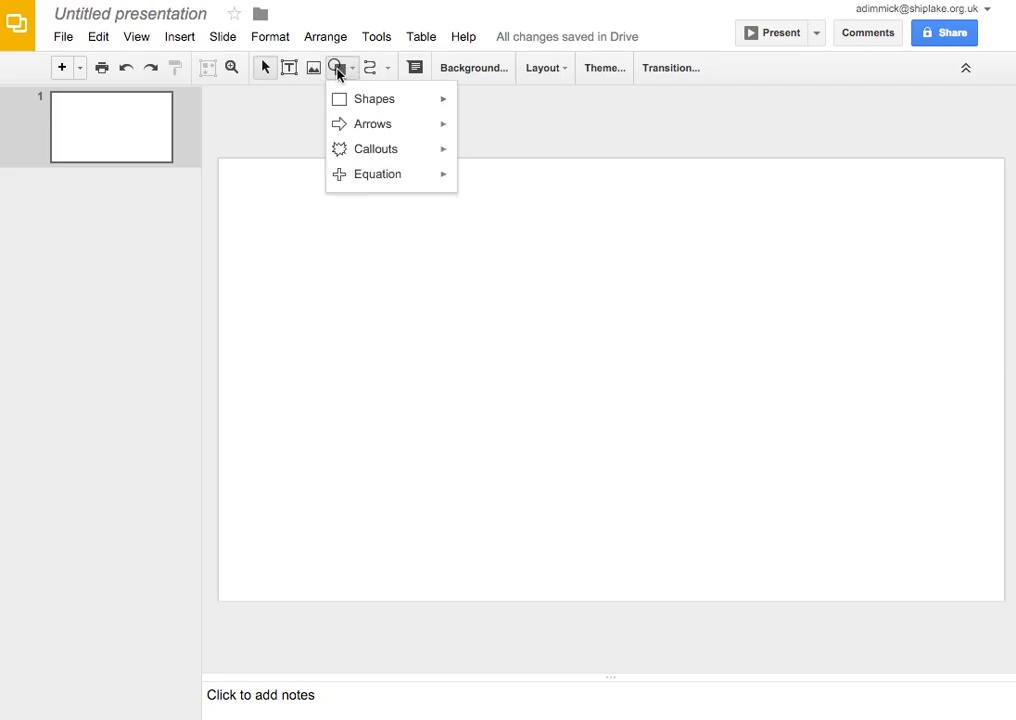
mouse_move(415, 105)
left_click(475, 108)
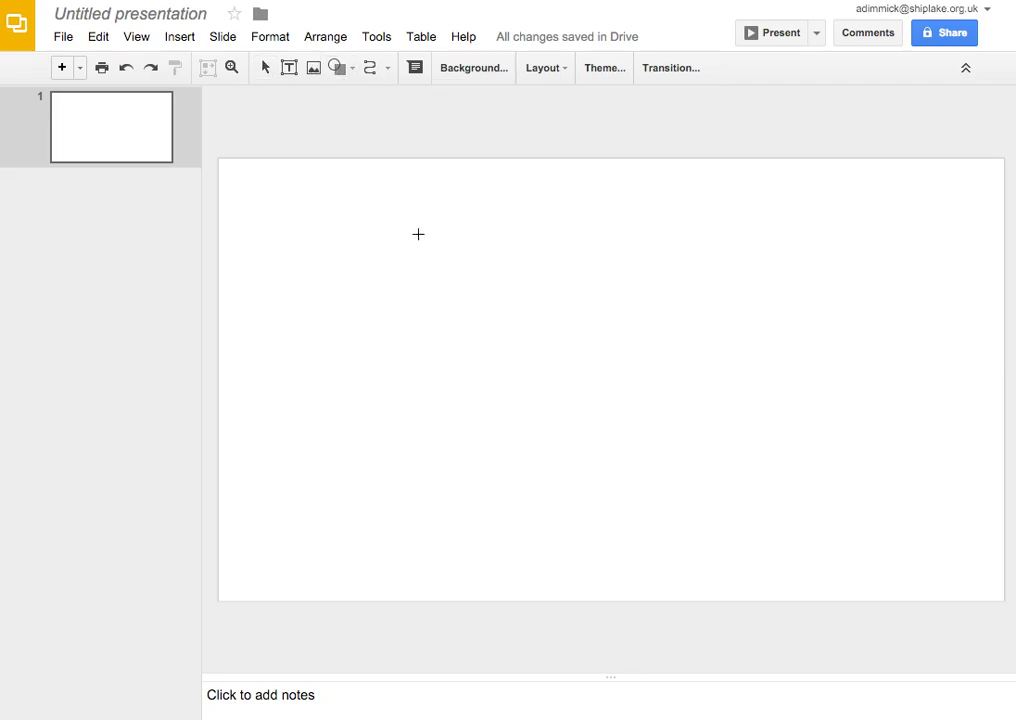
left_click_drag(340, 204, 613, 520)
left_click(678, 516)
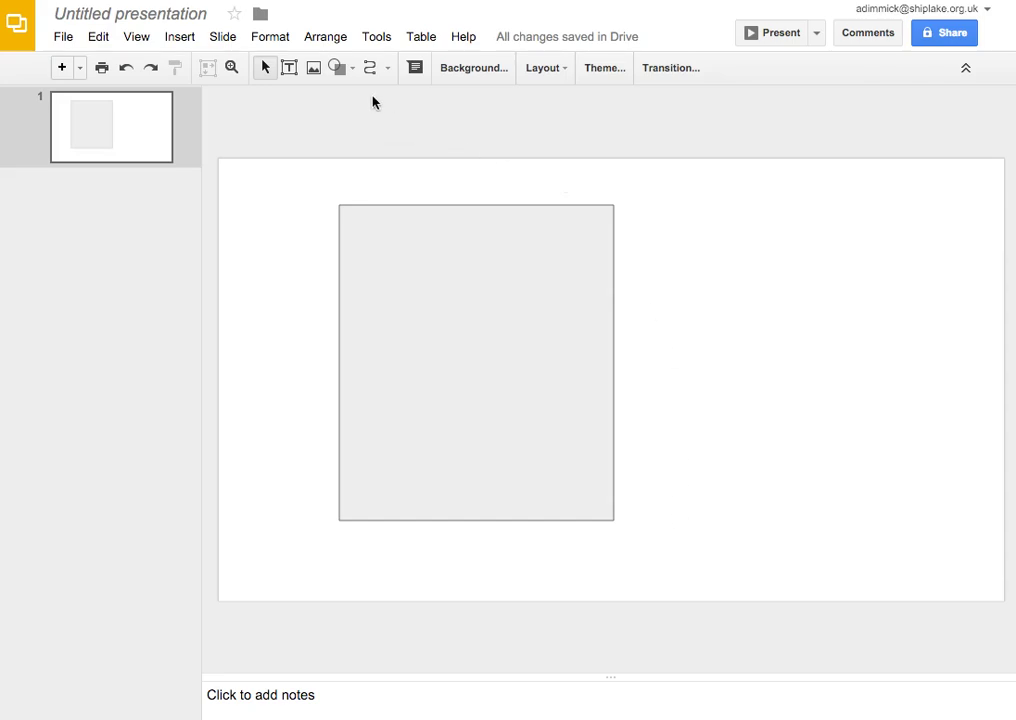
Draw a smaller upright rectangle inside the large one, near its upper-left corner, and fill it with the darkest green.
left_click(338, 67)
mouse_move(388, 100)
left_click(472, 108)
left_click_drag(360, 224, 540, 489)
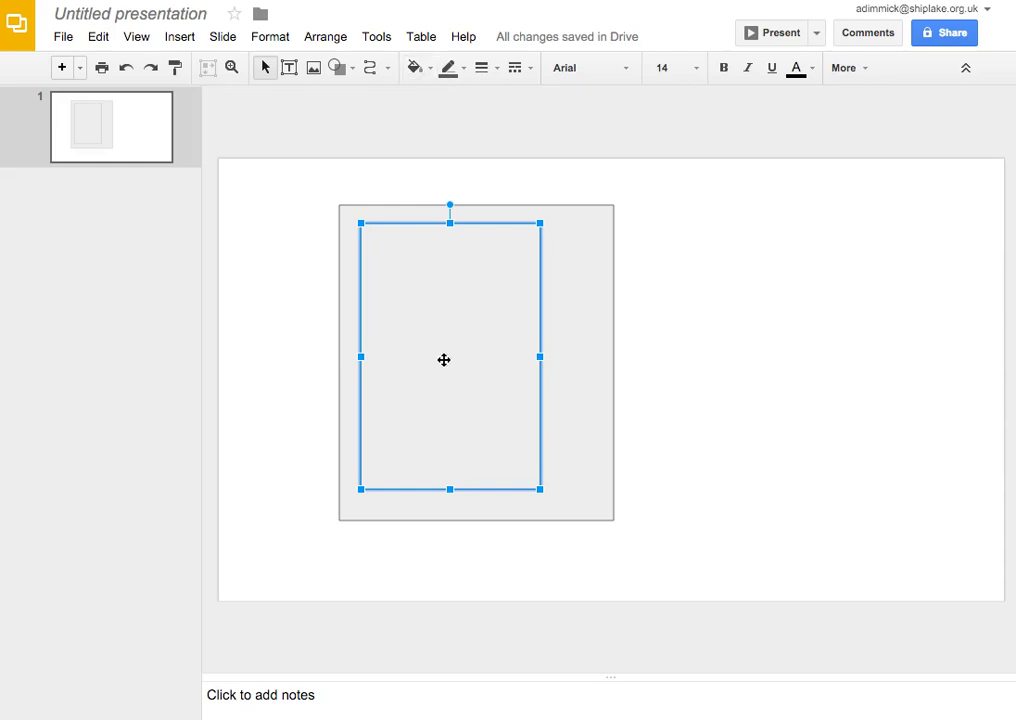
left_click(414, 67)
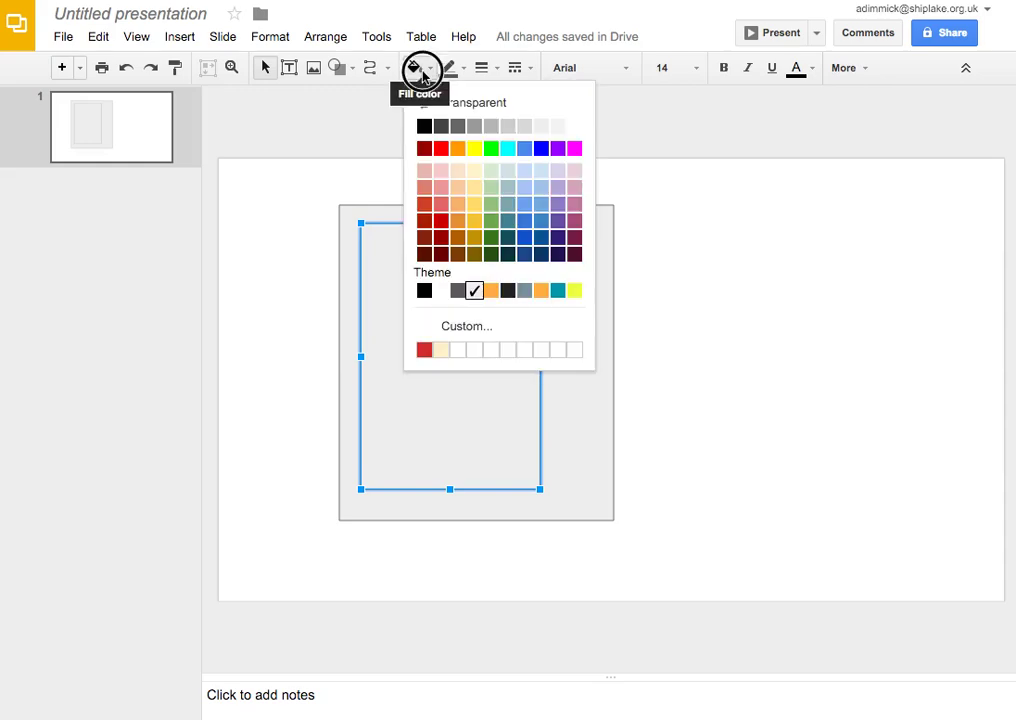
left_click(489, 254)
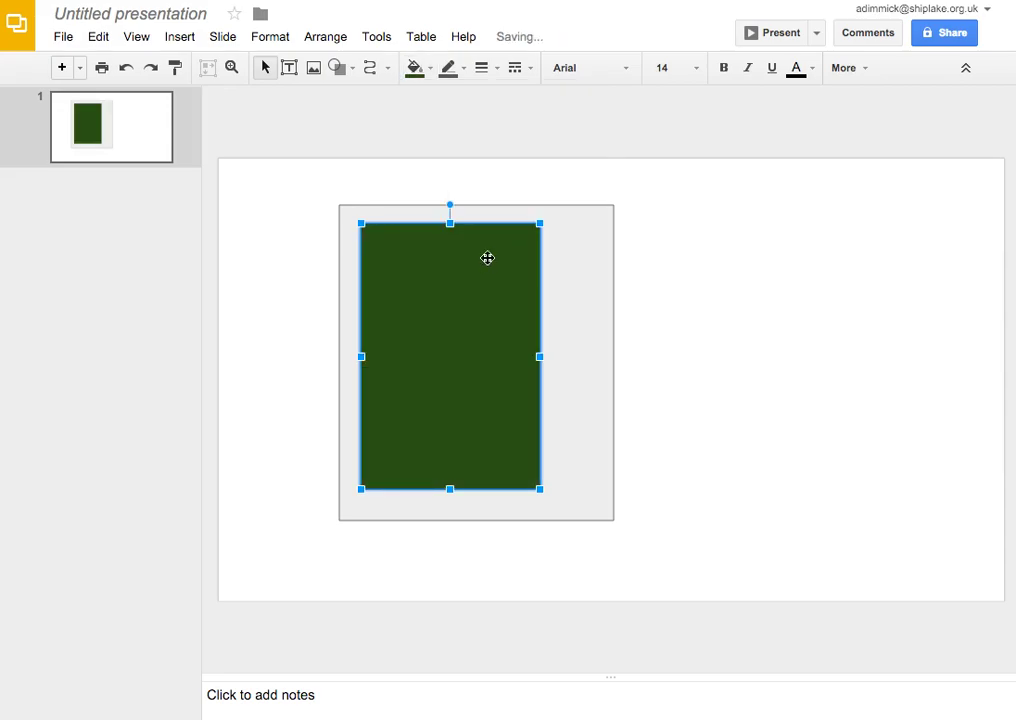
left_click(690, 311)
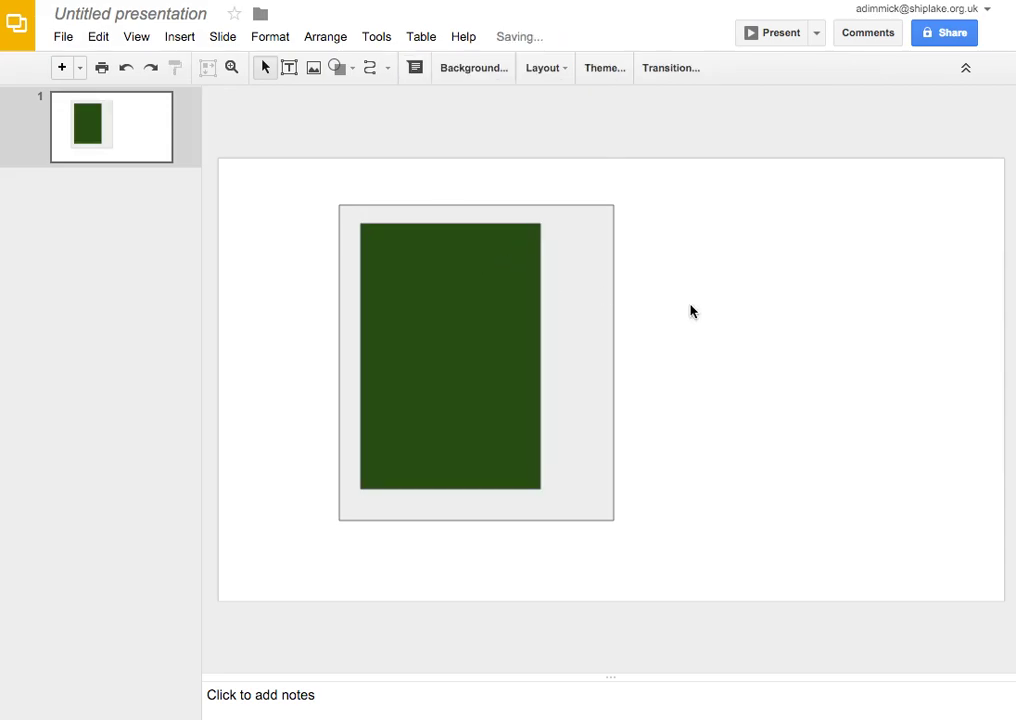
Set the outline of the dark green rectangle to black.
left_click(457, 316)
left_click(448, 67)
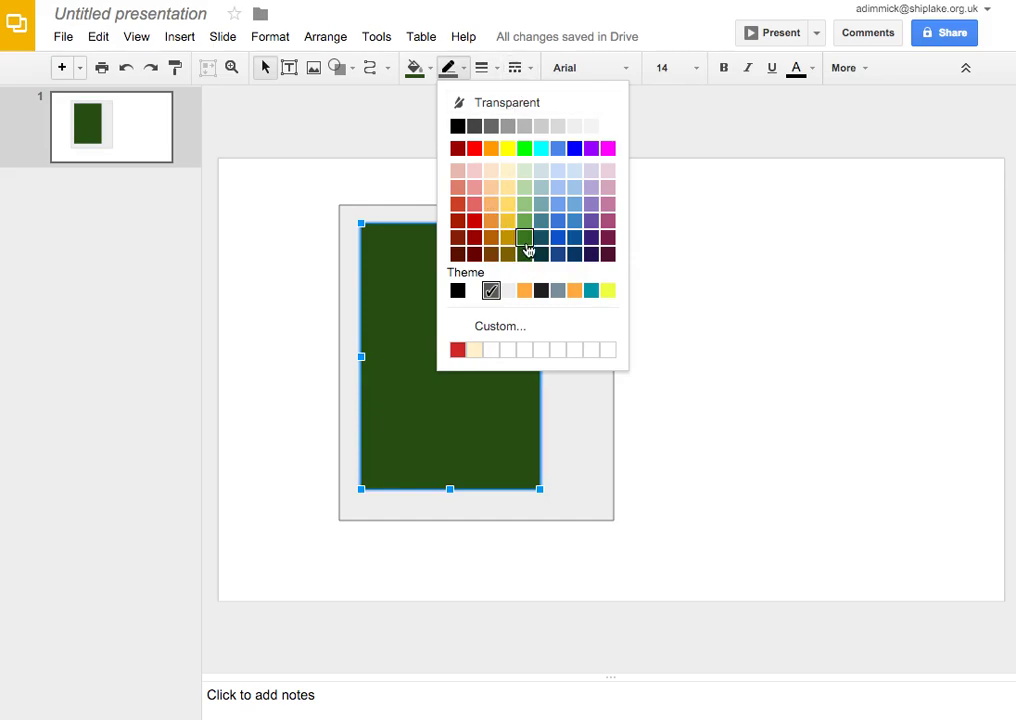
left_click(457, 148)
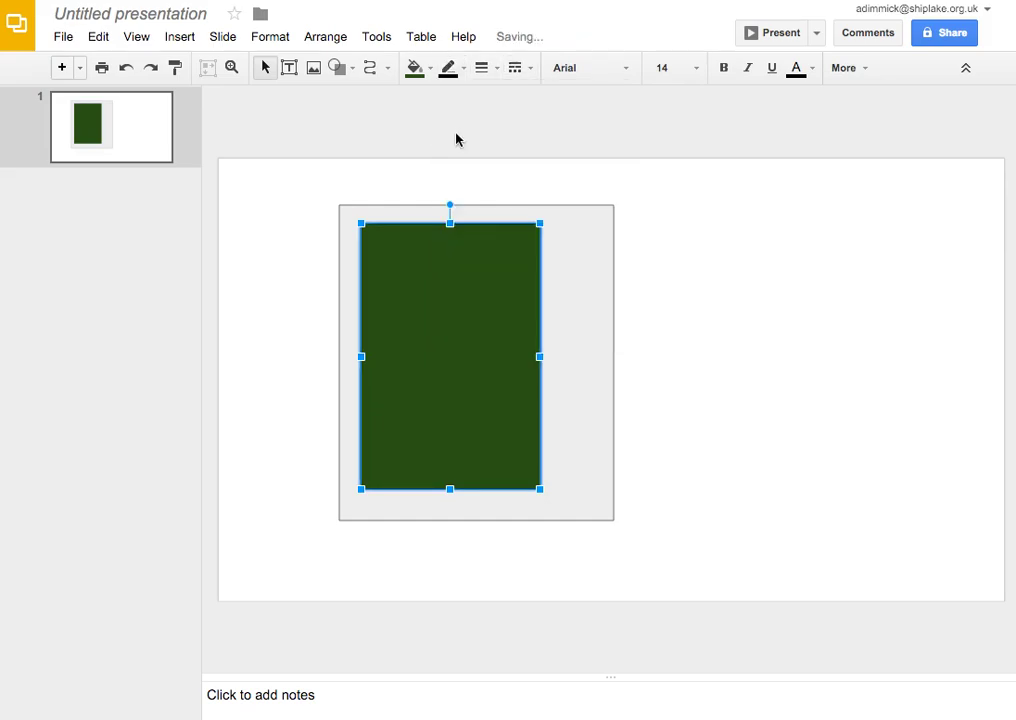
left_click(669, 391)
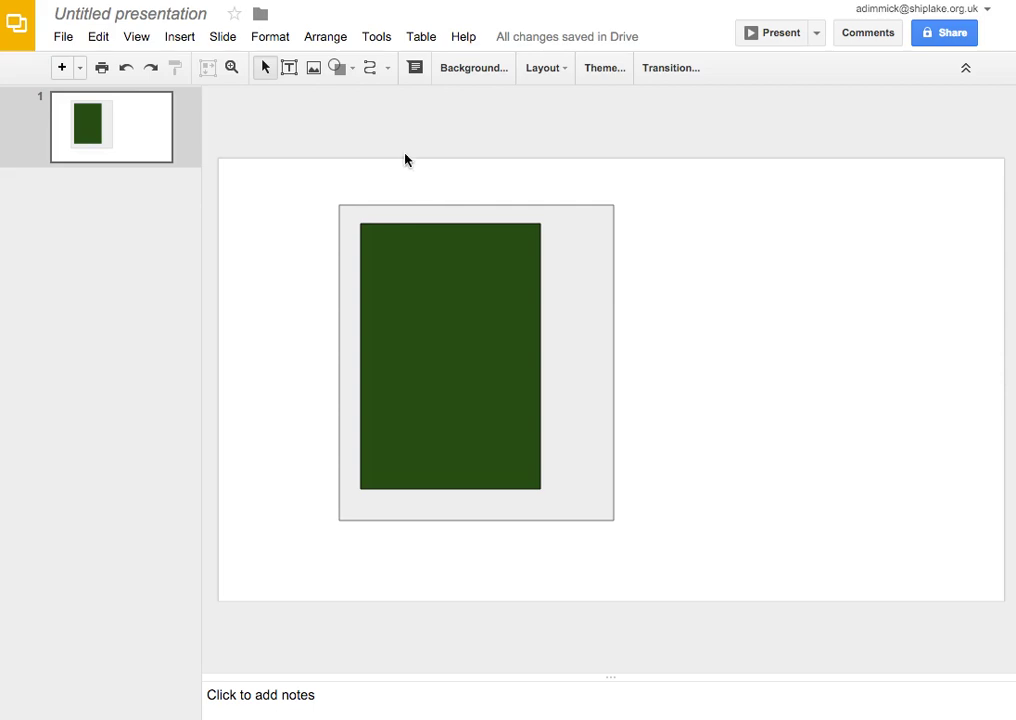
Draw a small square near the middle of the green rectangle, with a dark grey fill and a black outline.
left_click(337, 67)
mouse_move(395, 104)
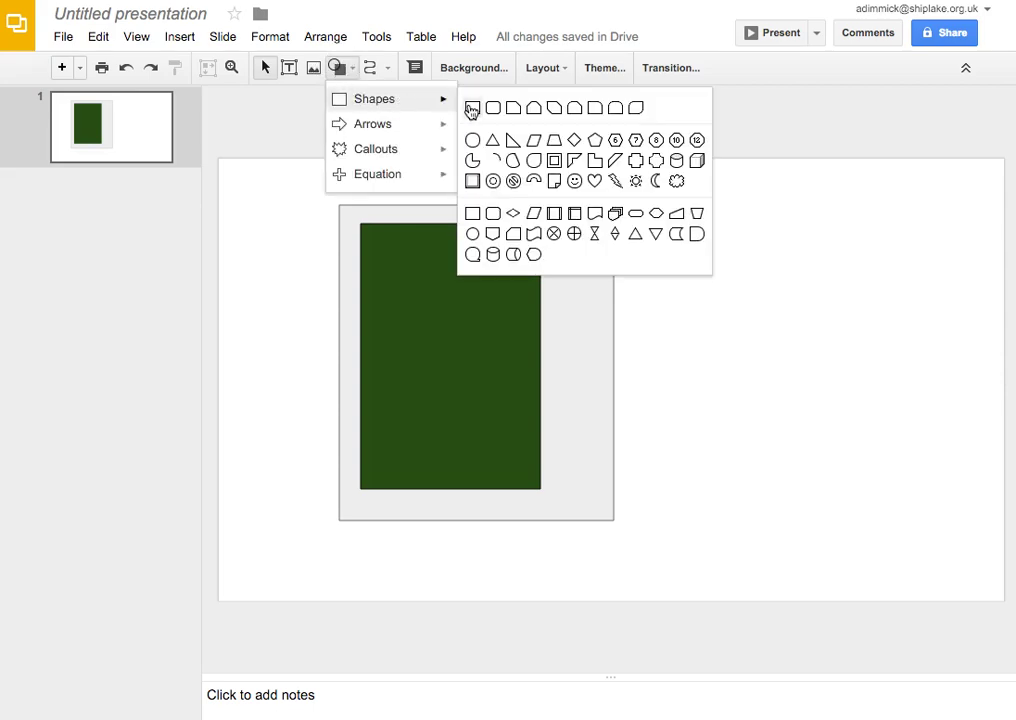
left_click(472, 108)
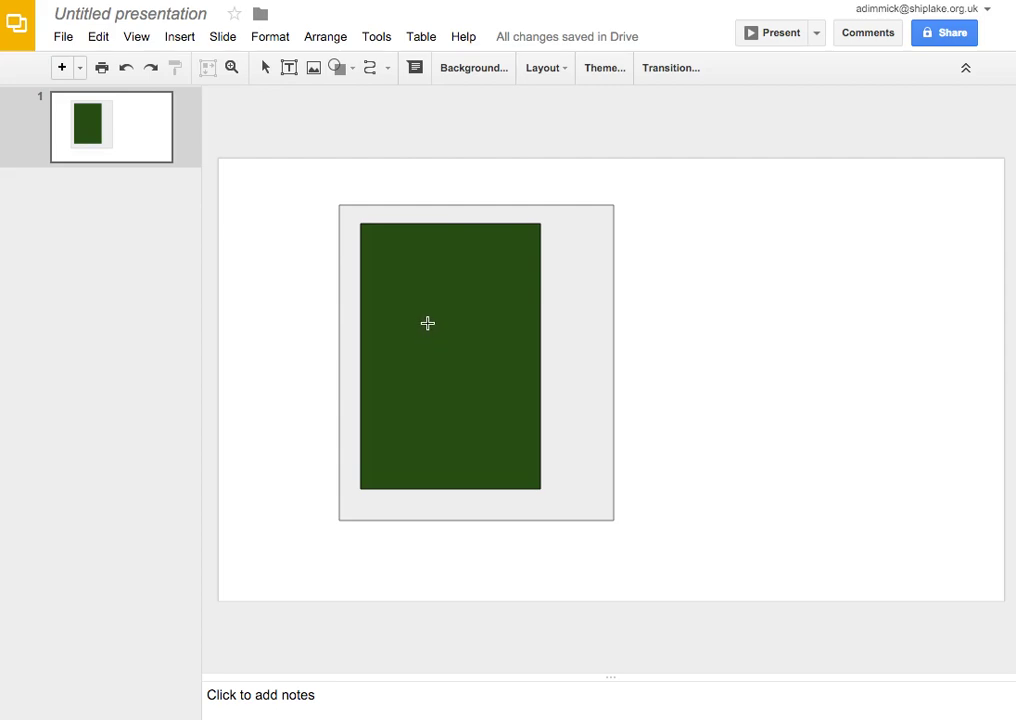
left_click_drag(427, 324, 476, 366)
left_click(416, 72)
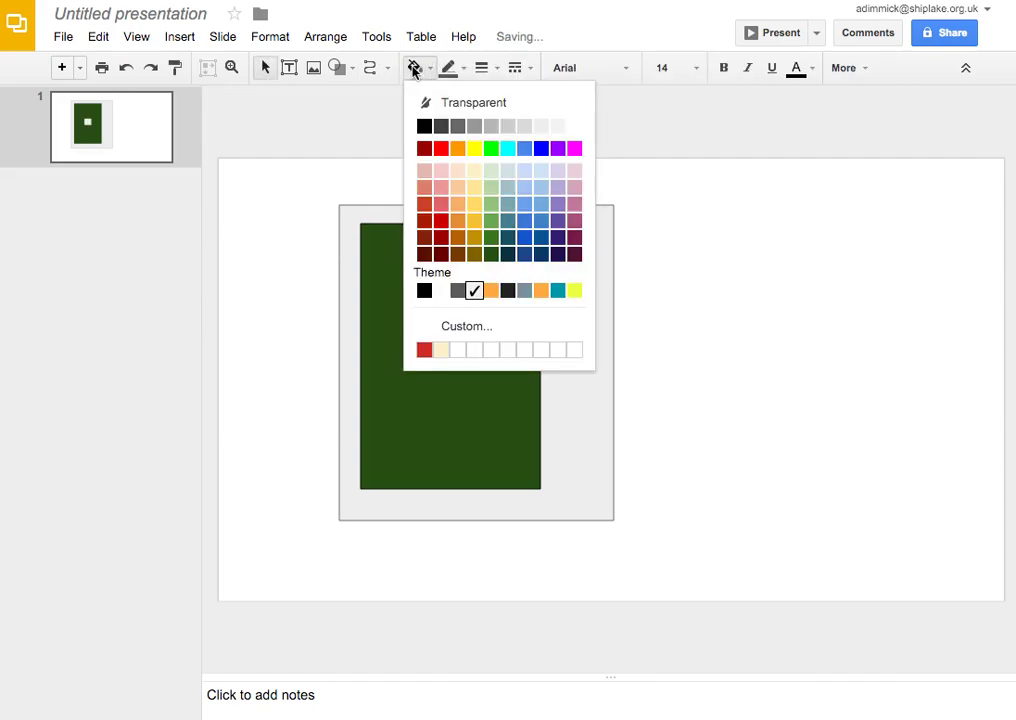
left_click(438, 129)
left_click(450, 70)
left_click(455, 127)
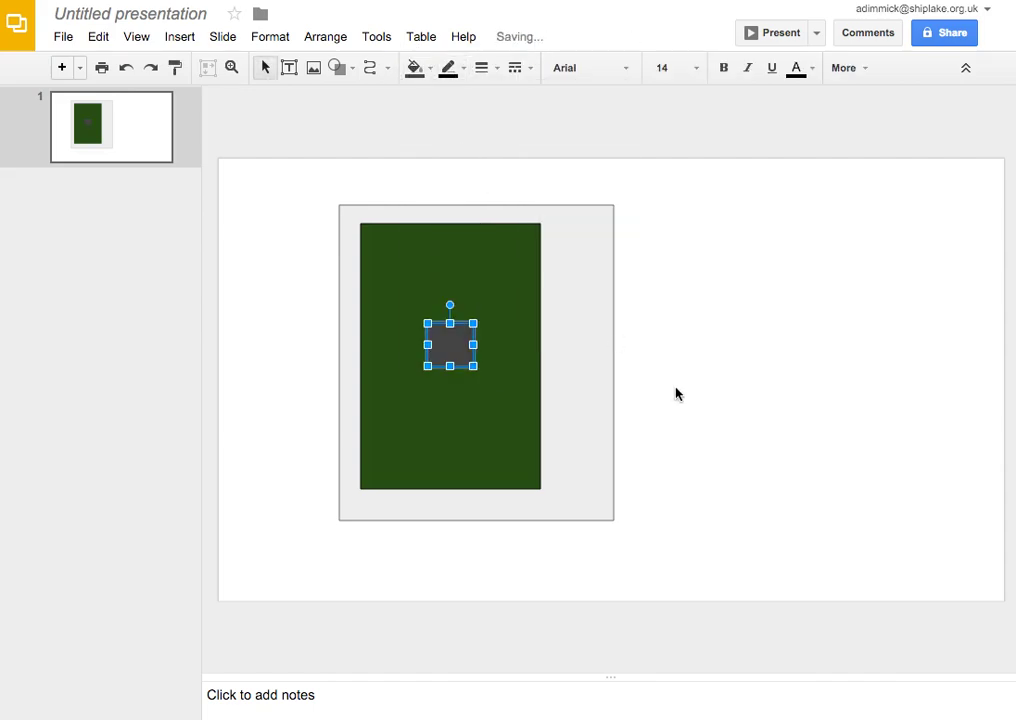
left_click(676, 392)
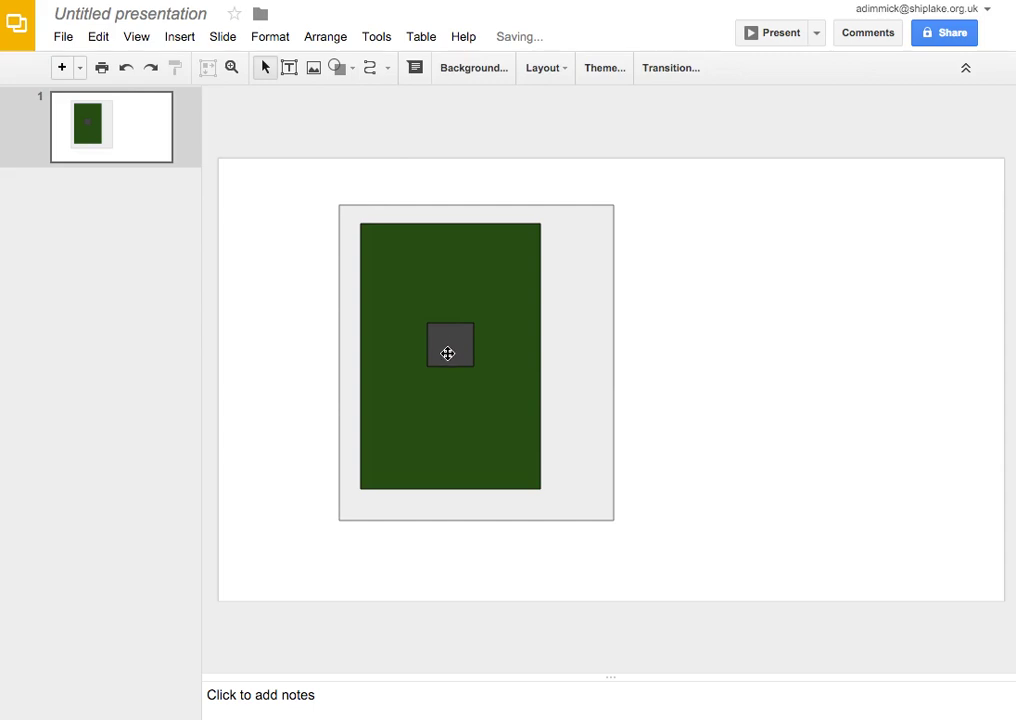
Draw a narrow vertical bar in the green rectangle's lower-right corner, with a light green fill and a darker green outline.
left_click(343, 74)
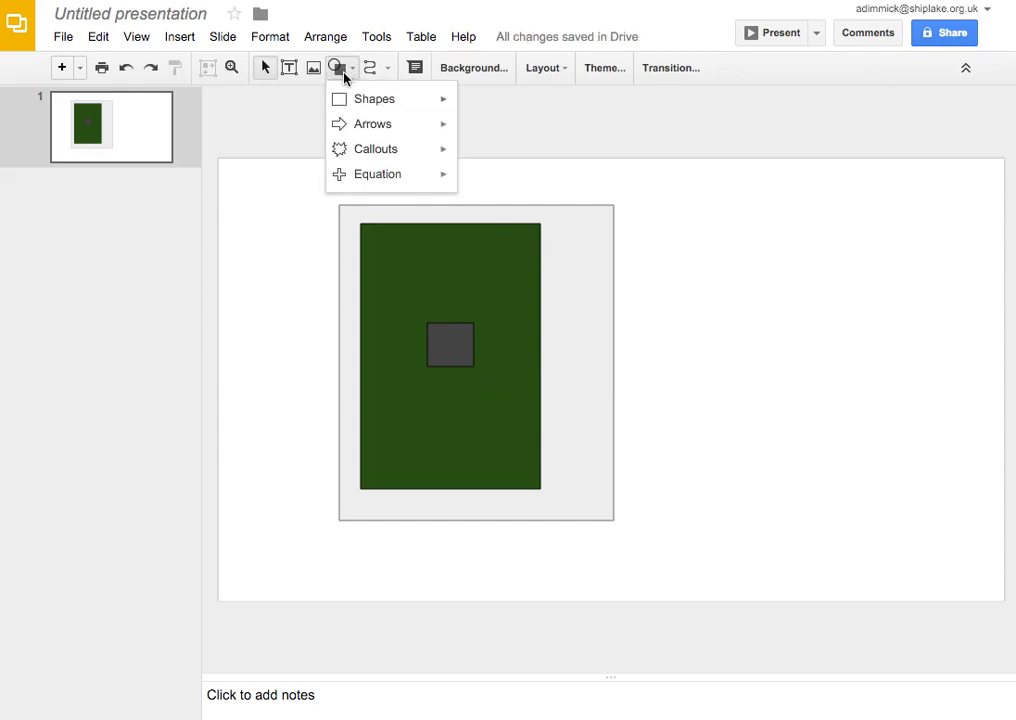
mouse_move(438, 104)
left_click(472, 106)
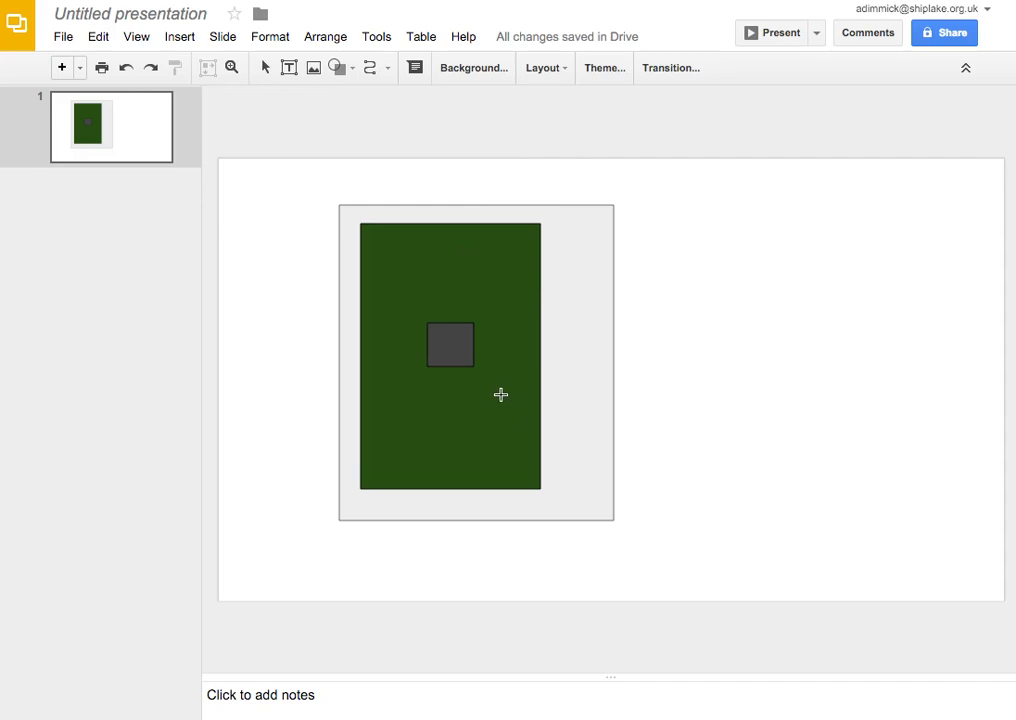
mouse_move(501, 395)
left_mouse_down()
mouse_move(519, 476)
mouse_move(518, 463)
left_mouse_up()
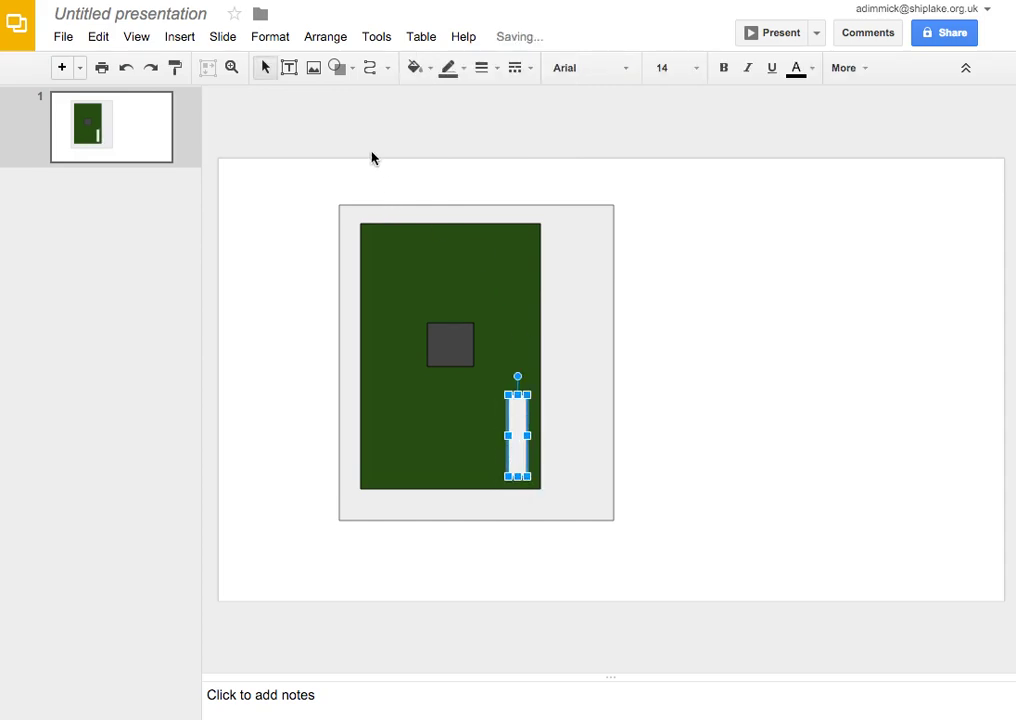
left_click(415, 68)
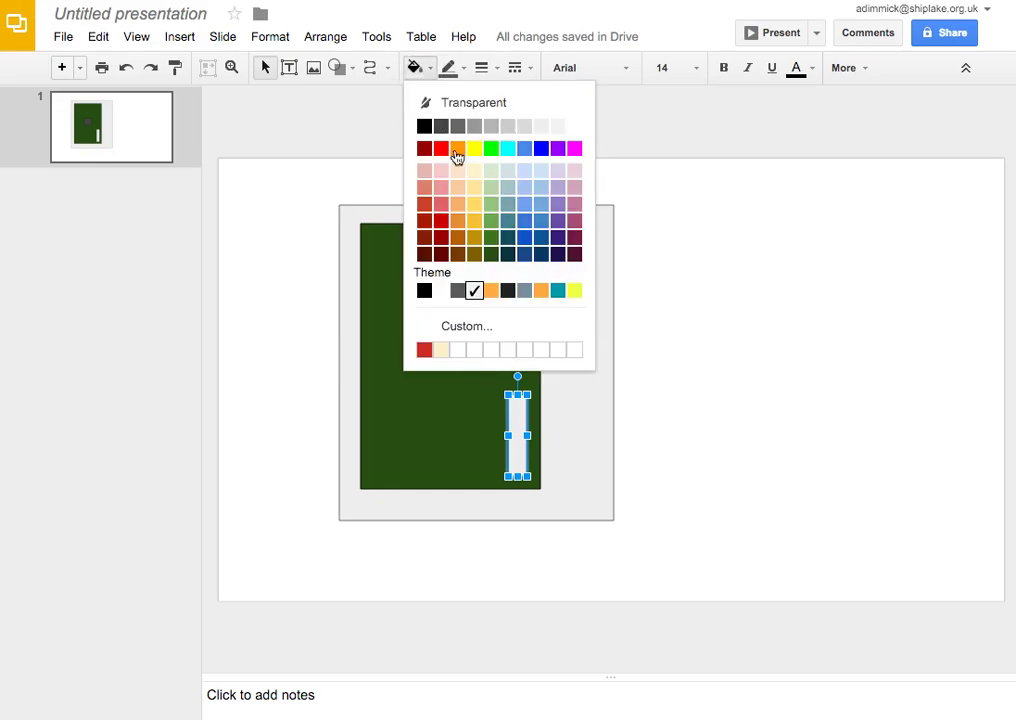
left_click(491, 204)
left_click(448, 68)
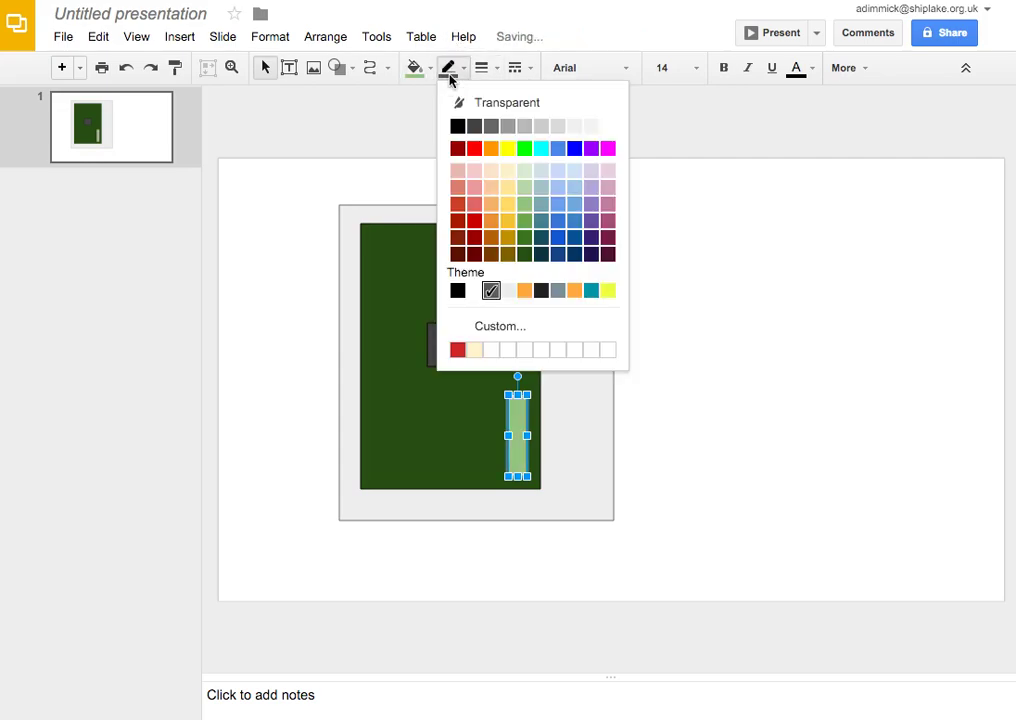
left_click(524, 237)
left_click(652, 433)
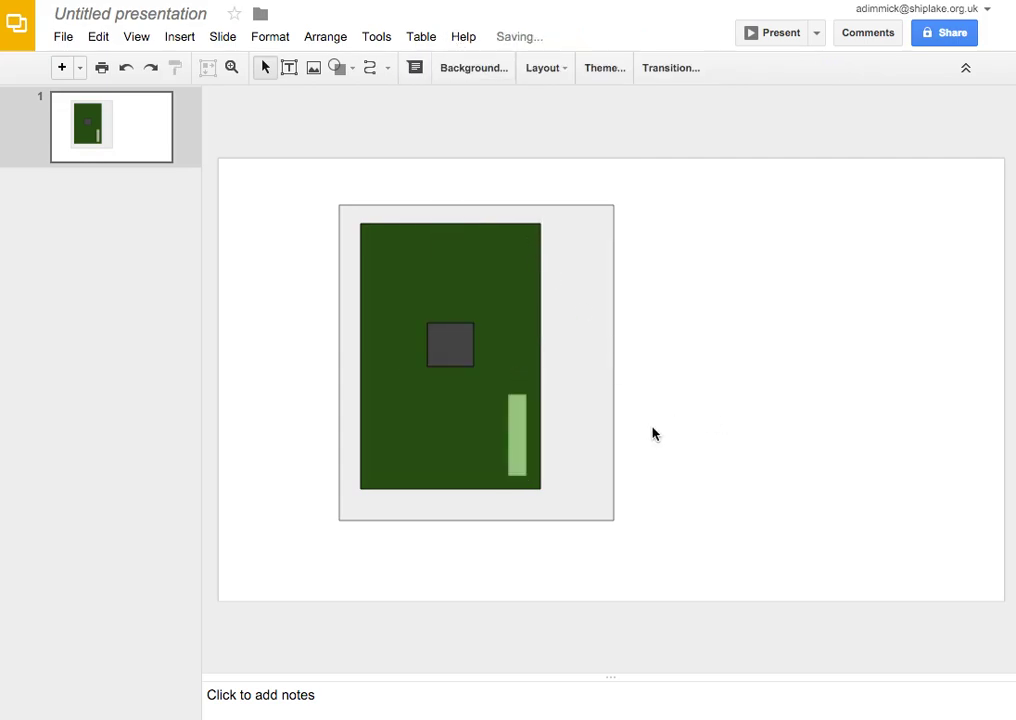
Copy the light green bar and place the duplicate just to the left of the original, aligned at the same height.
left_click(517, 428)
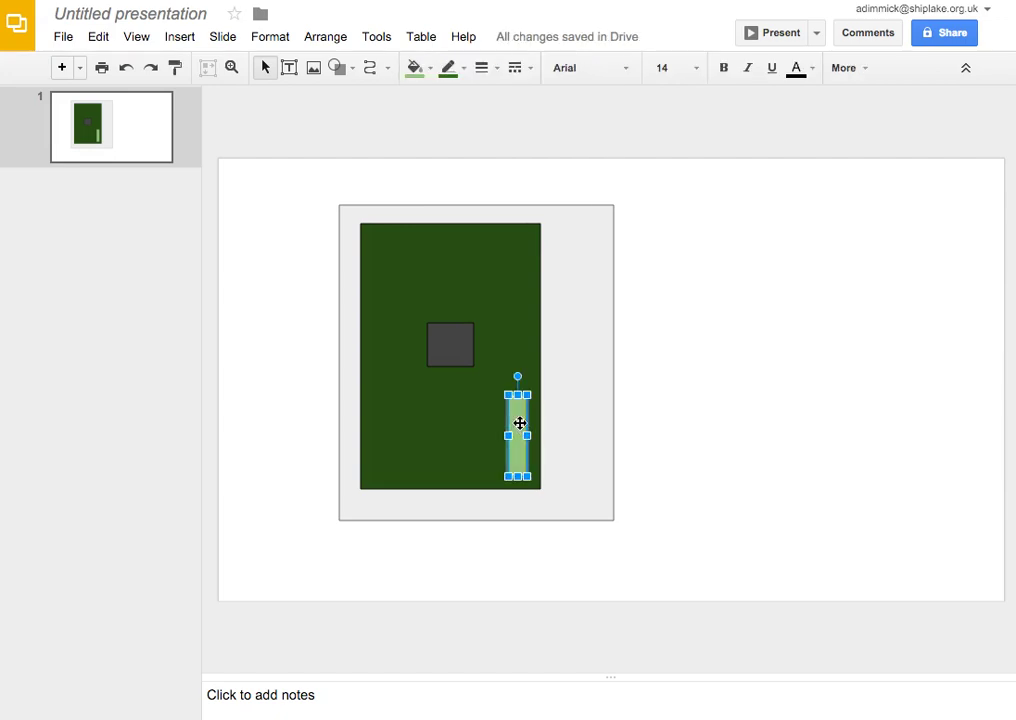
left_click(98, 38)
left_click(165, 155)
left_click(100, 38)
left_click(152, 180)
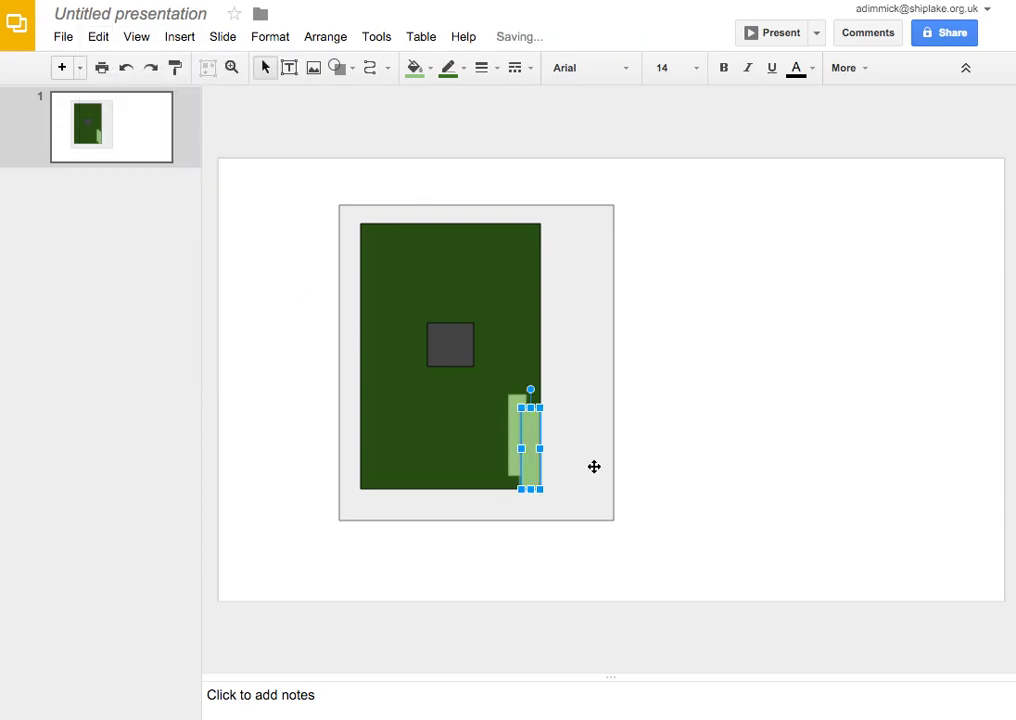
left_click_drag(531, 465, 484, 452)
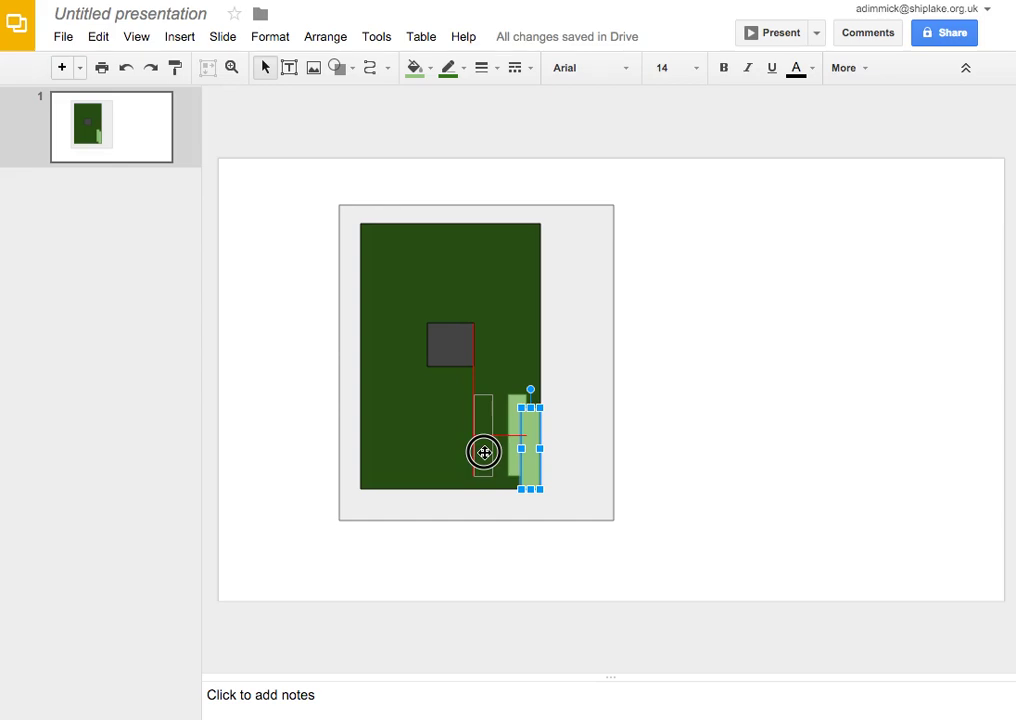
mouse_move(484, 452)
left_mouse_down()
mouse_move(456, 451)
mouse_move(492, 453)
left_mouse_up()
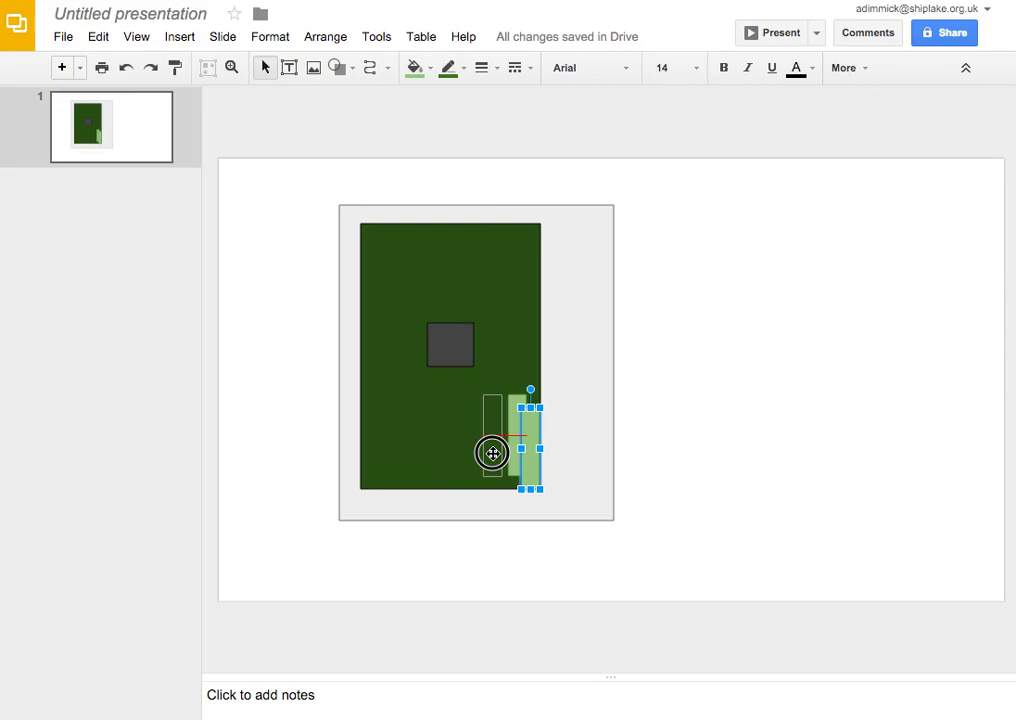
left_click_drag(492, 453, 493, 453)
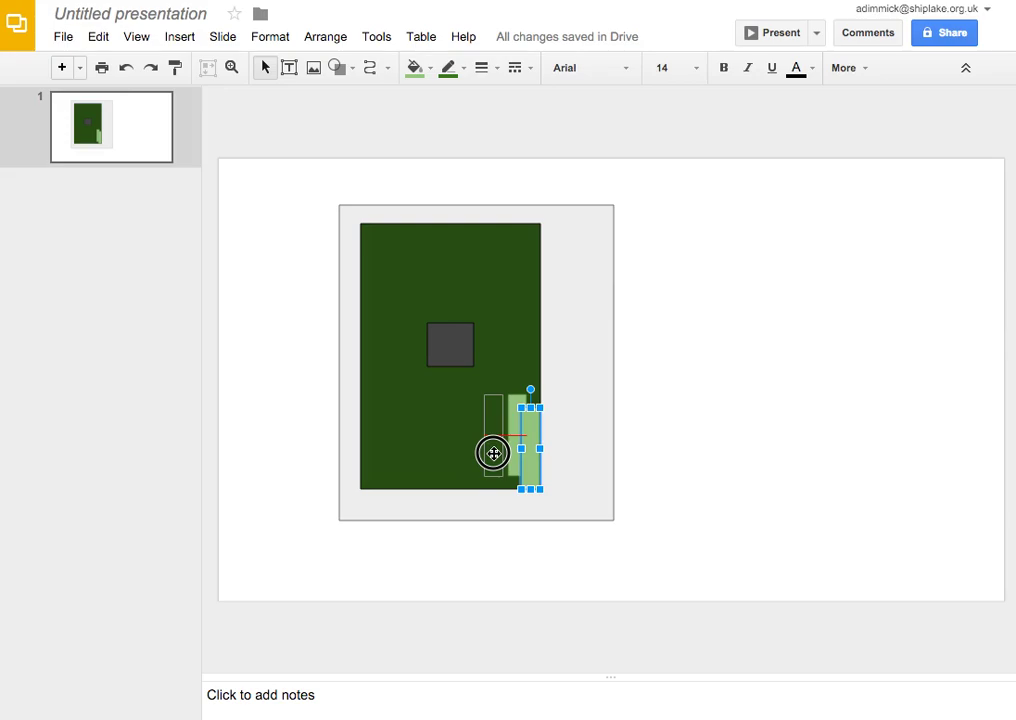
left_click_drag(493, 453, 493, 453)
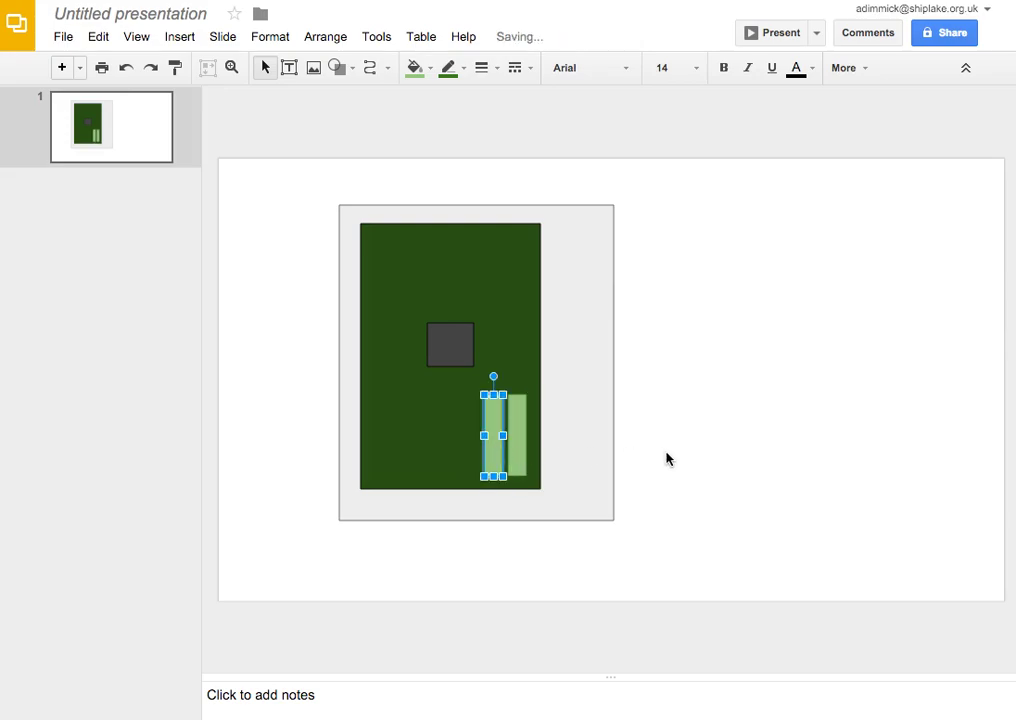
left_click(667, 458)
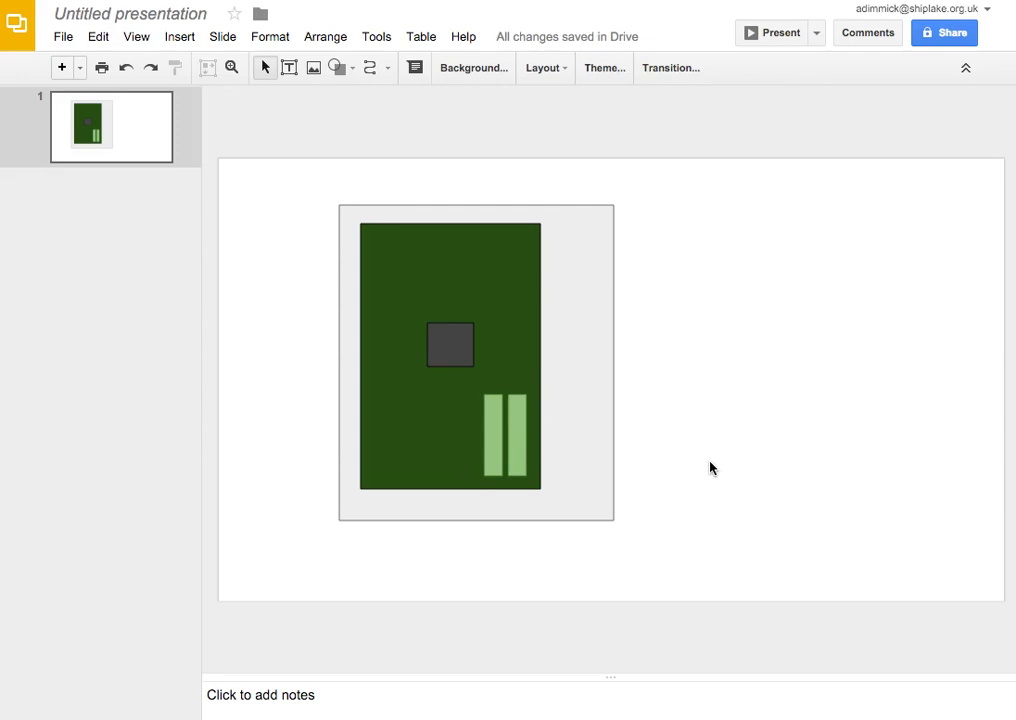
Draw a wide rectangle in the upper-right corner of the large rectangle, with a medium grey fill and a dark grey outline.
left_click(338, 68)
mouse_move(378, 102)
left_click(472, 108)
mouse_move(611, 210)
left_mouse_down()
mouse_move(501, 261)
mouse_move(478, 245)
left_mouse_up()
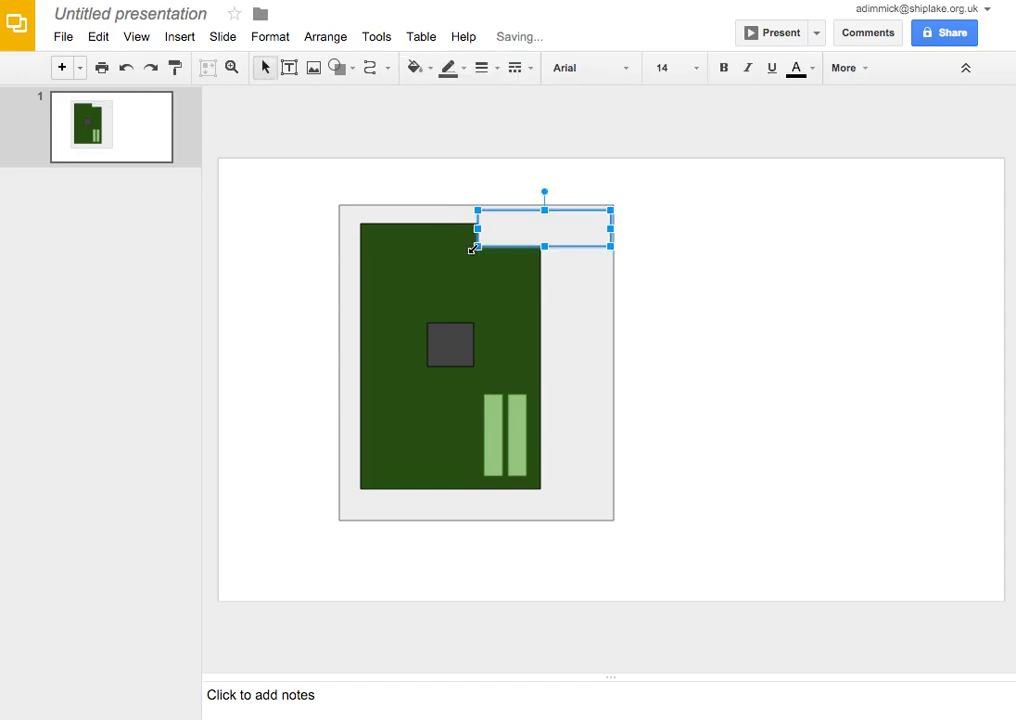
left_click(418, 67)
left_click(475, 128)
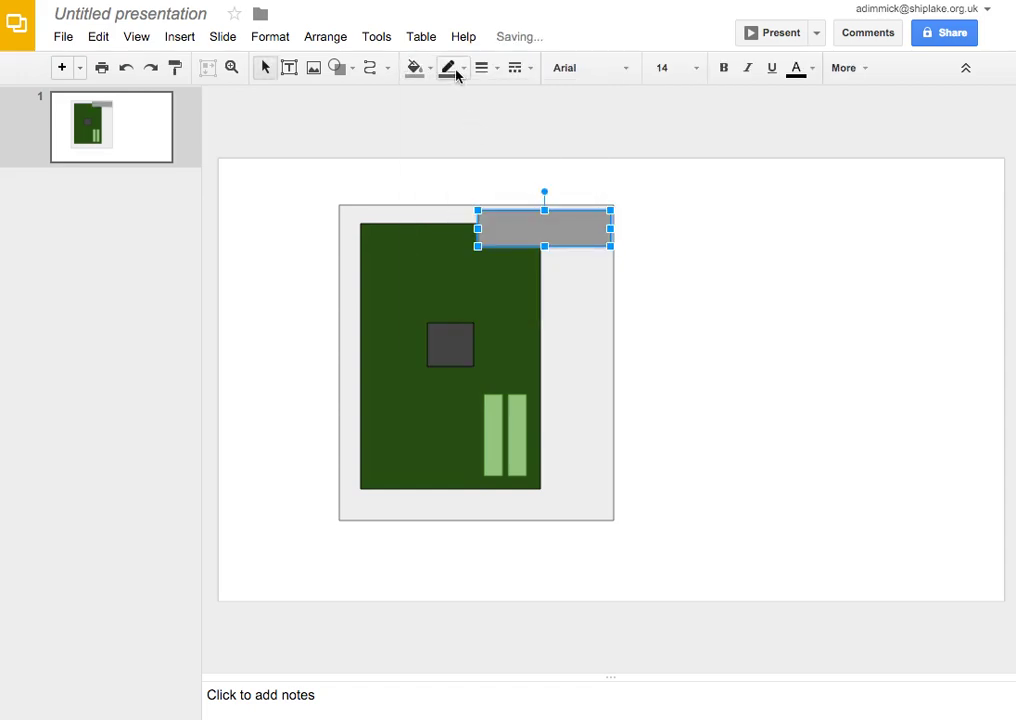
left_click(450, 67)
left_click(469, 127)
left_click(755, 352)
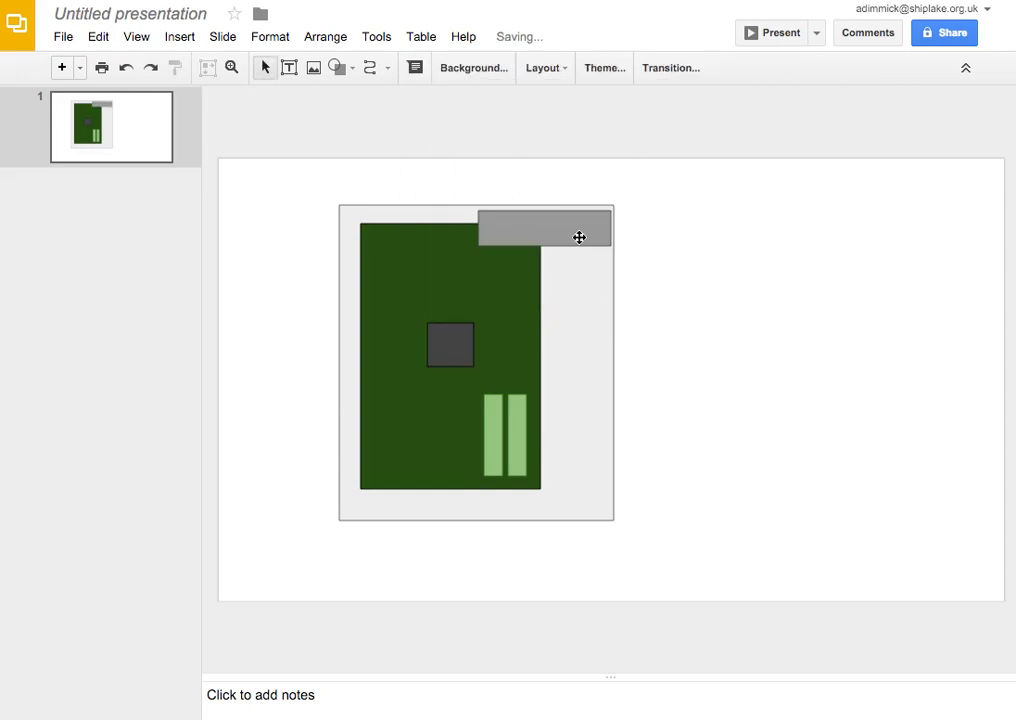
Draw a thin horizontal bar just below the grey rectangle, with a medium grey fill and a dark grey outline, leaving a small gap.
left_click(337, 67)
mouse_move(350, 100)
left_click(468, 110)
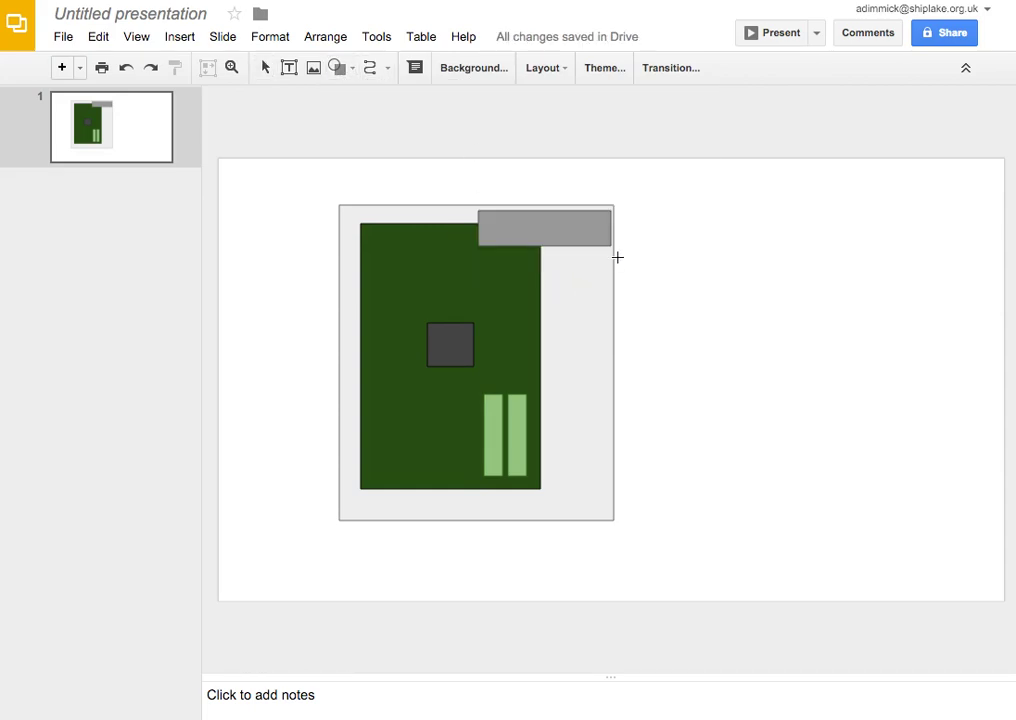
mouse_move(609, 251)
left_mouse_down()
mouse_move(515, 274)
mouse_move(494, 268)
mouse_move(506, 269)
left_mouse_up()
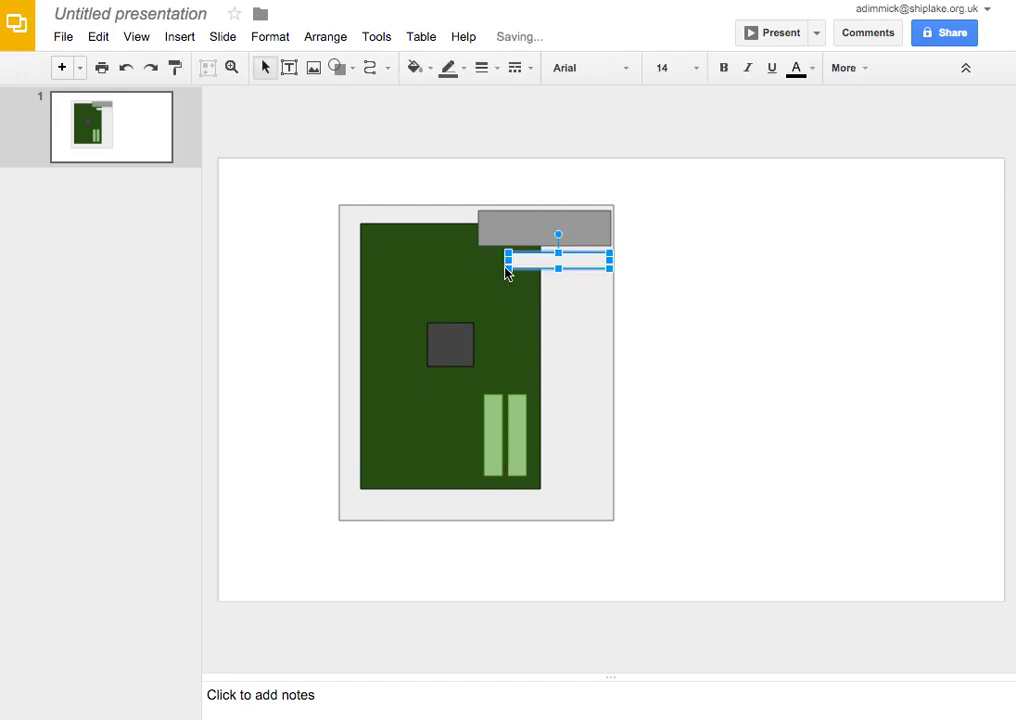
left_click(414, 67)
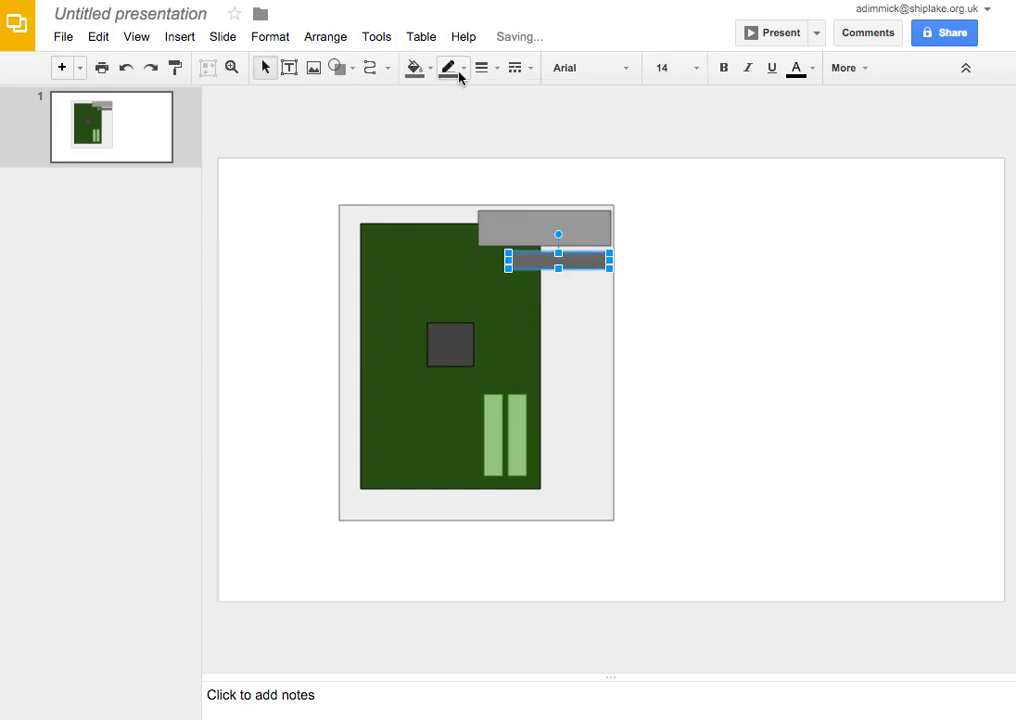
left_click(459, 75)
left_click(476, 125)
left_click(424, 71)
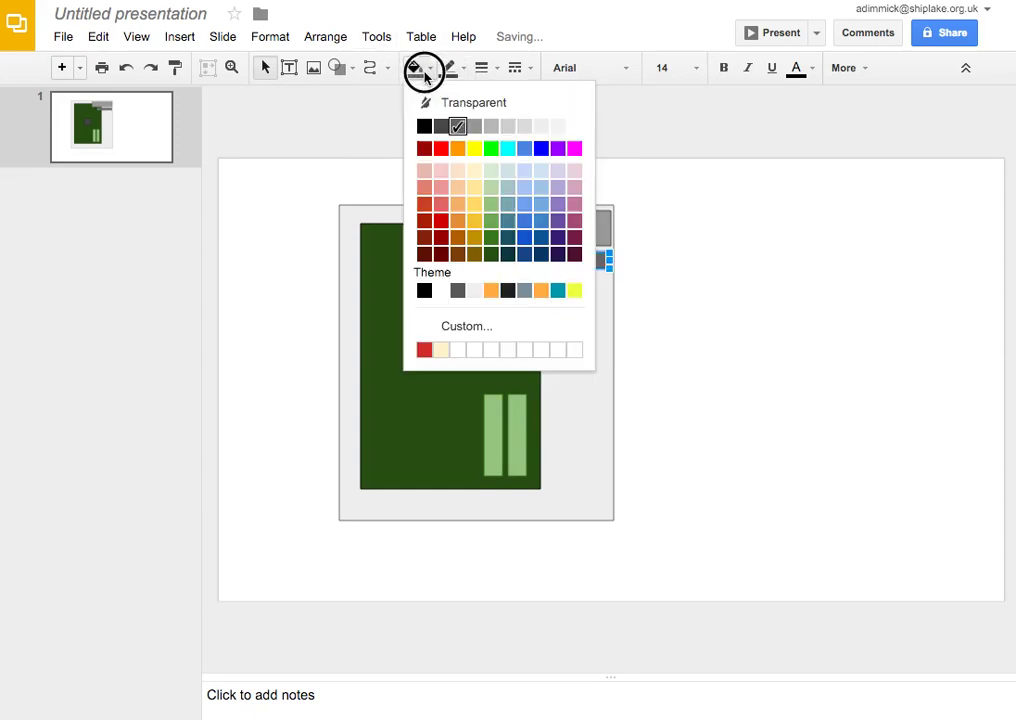
left_click(470, 126)
left_click(674, 349)
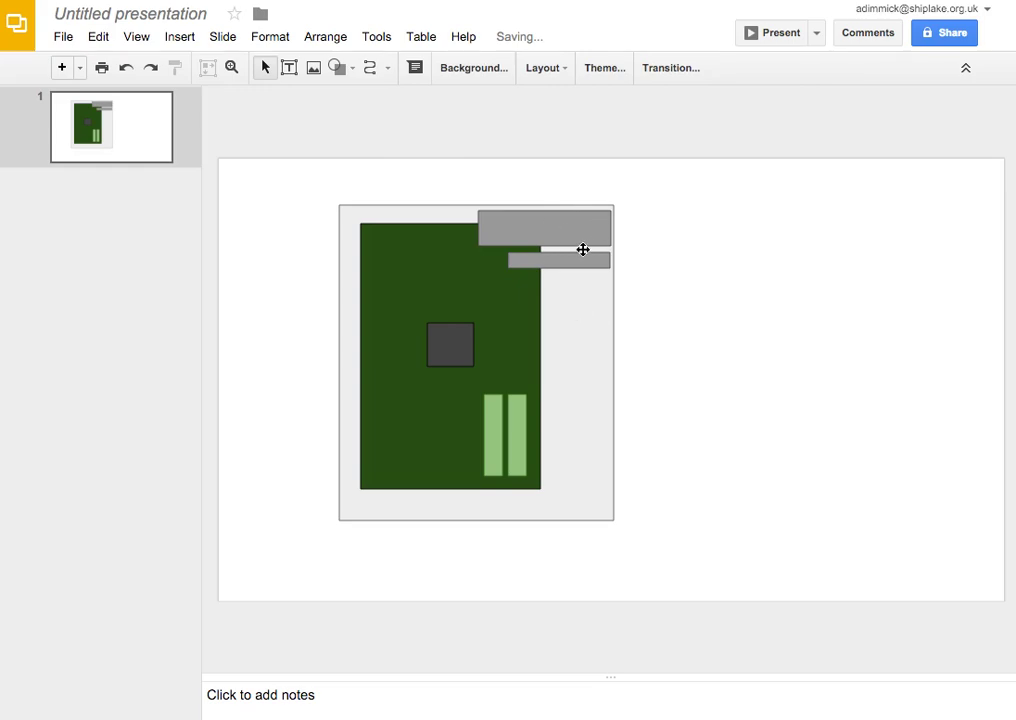
left_click_drag(585, 261, 585, 274)
left_click(635, 283)
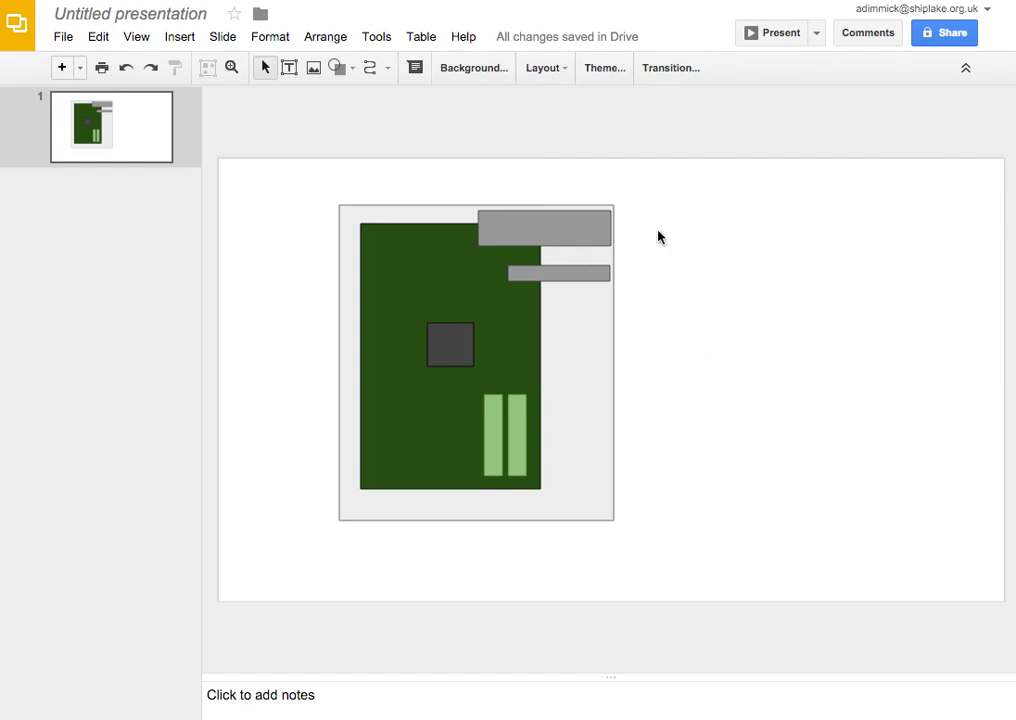
Draw a light grey rectangle in the large rectangle's upper-left corner, overlapping the green board's corner.
left_click(337, 67)
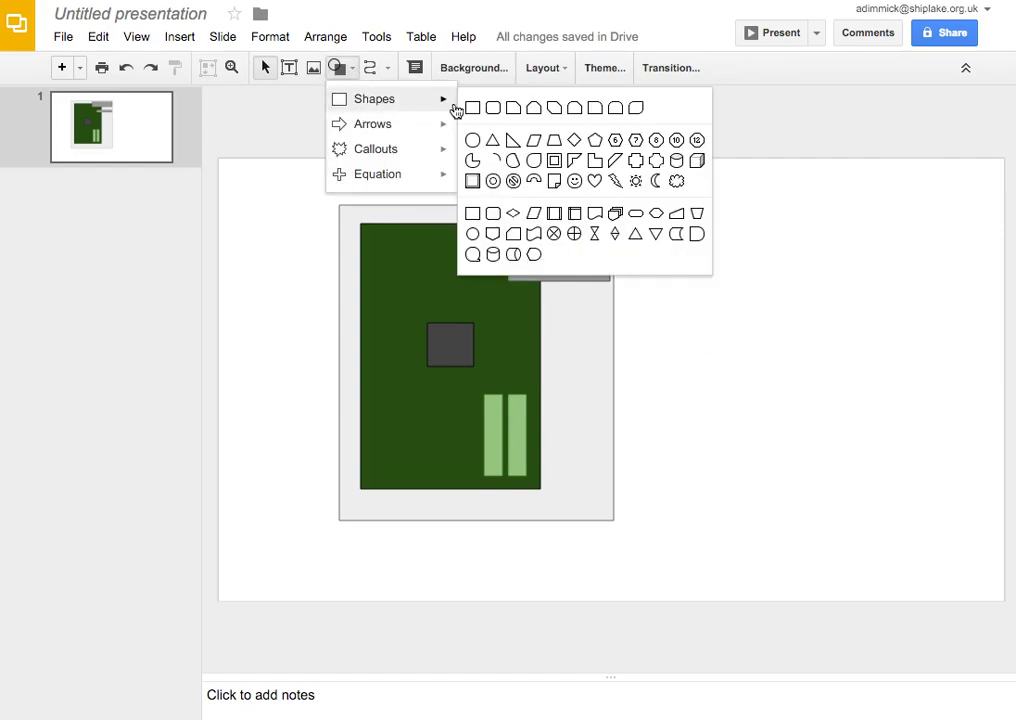
left_click(474, 107)
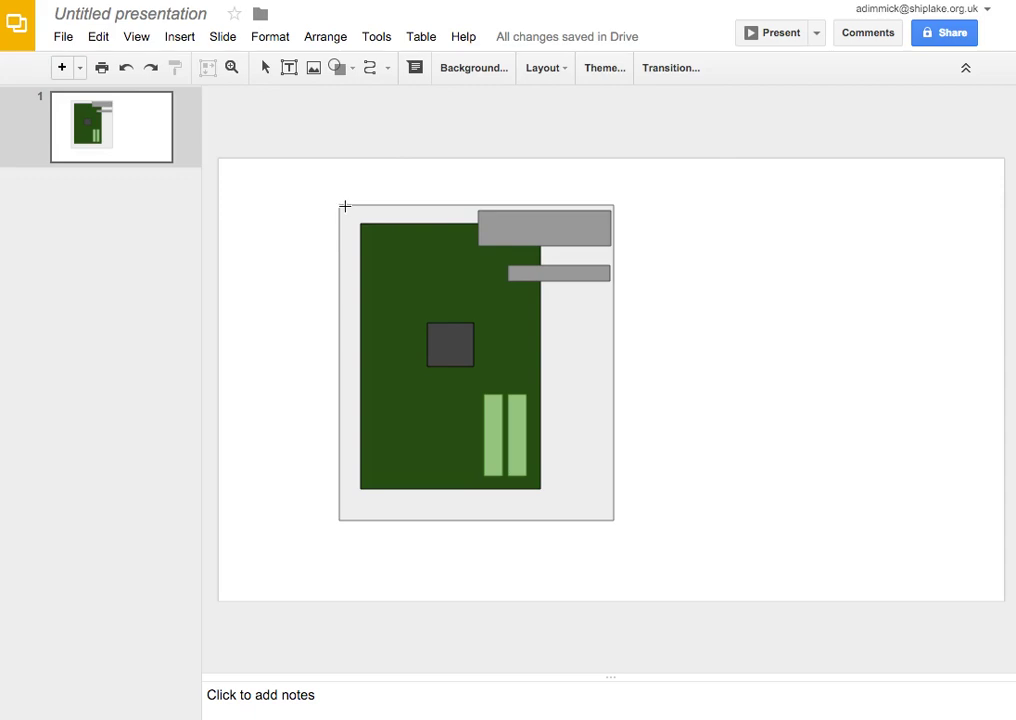
left_click_drag(343, 208, 444, 274)
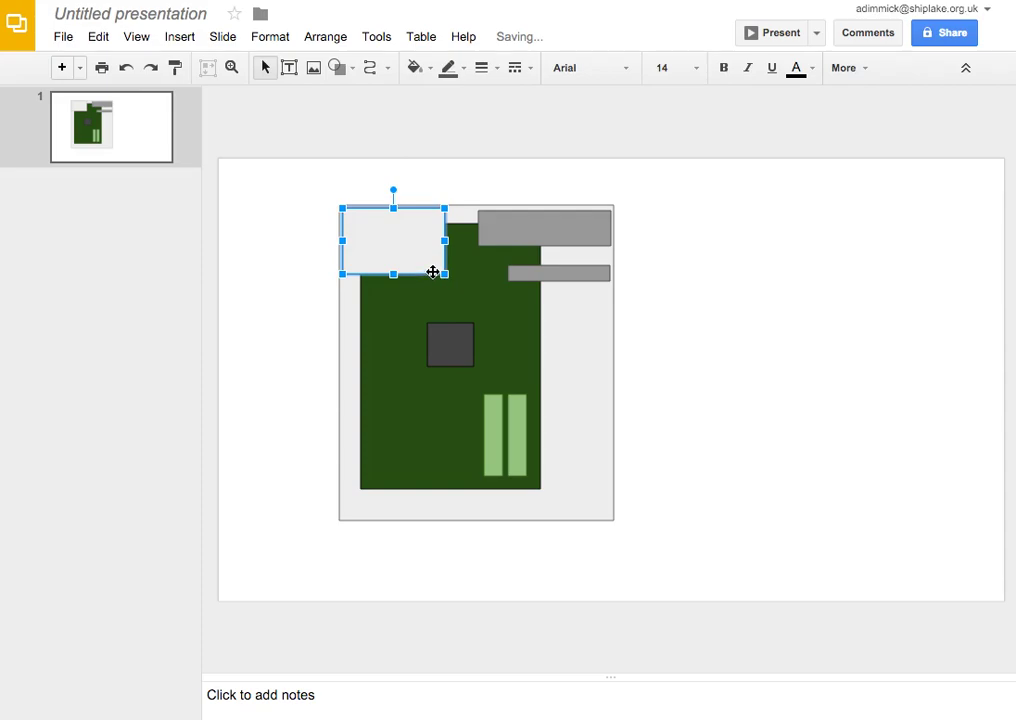
left_click(709, 348)
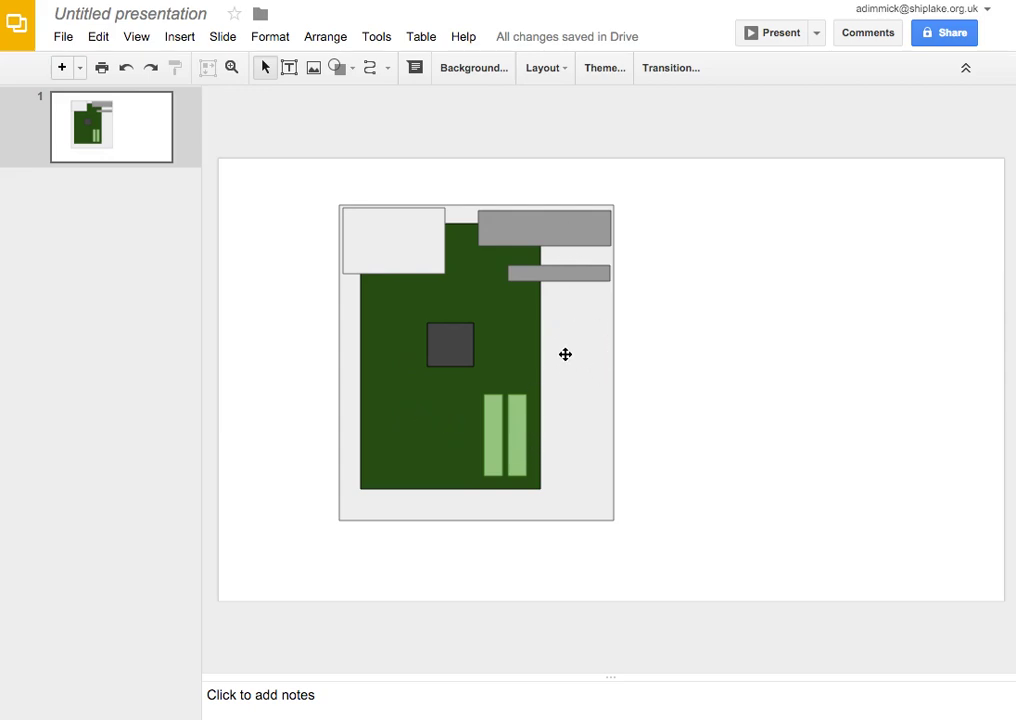
Move the large background rectangle away from the other shapes on its own, and undo the move.
left_click_drag(565, 354, 647, 372)
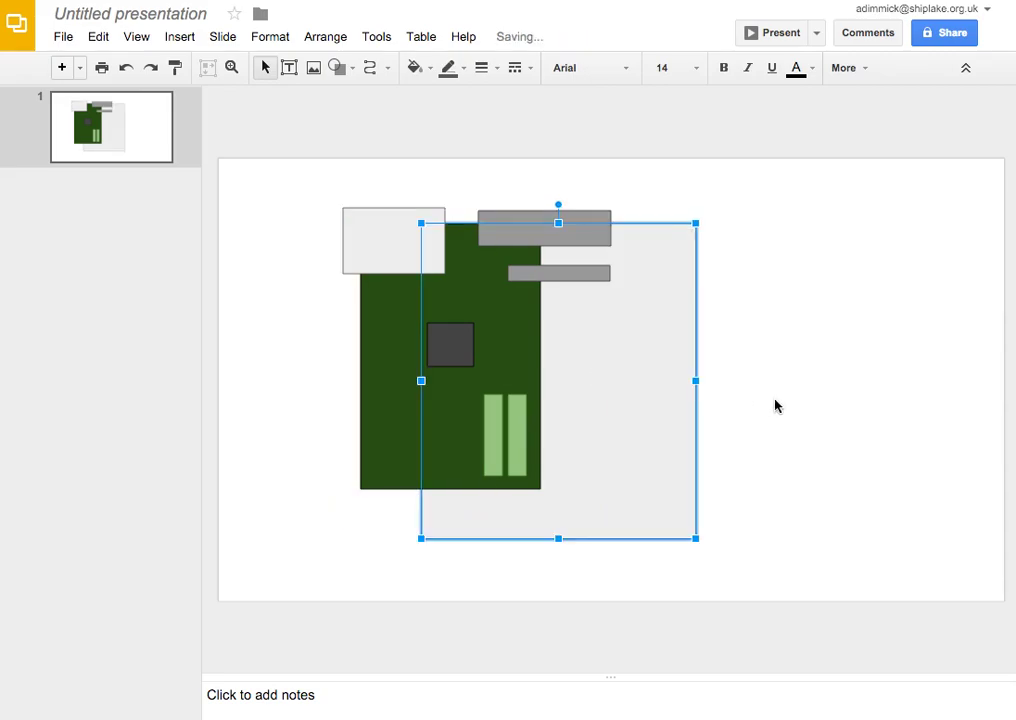
left_click(776, 406)
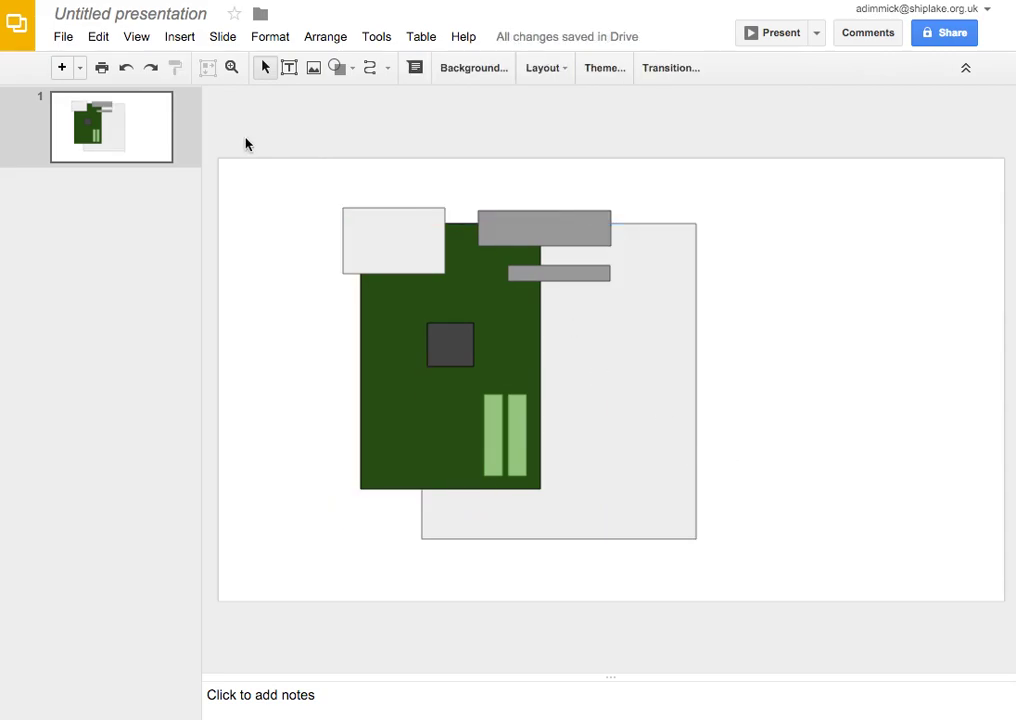
left_click(99, 38)
left_click(106, 70)
left_click(816, 356)
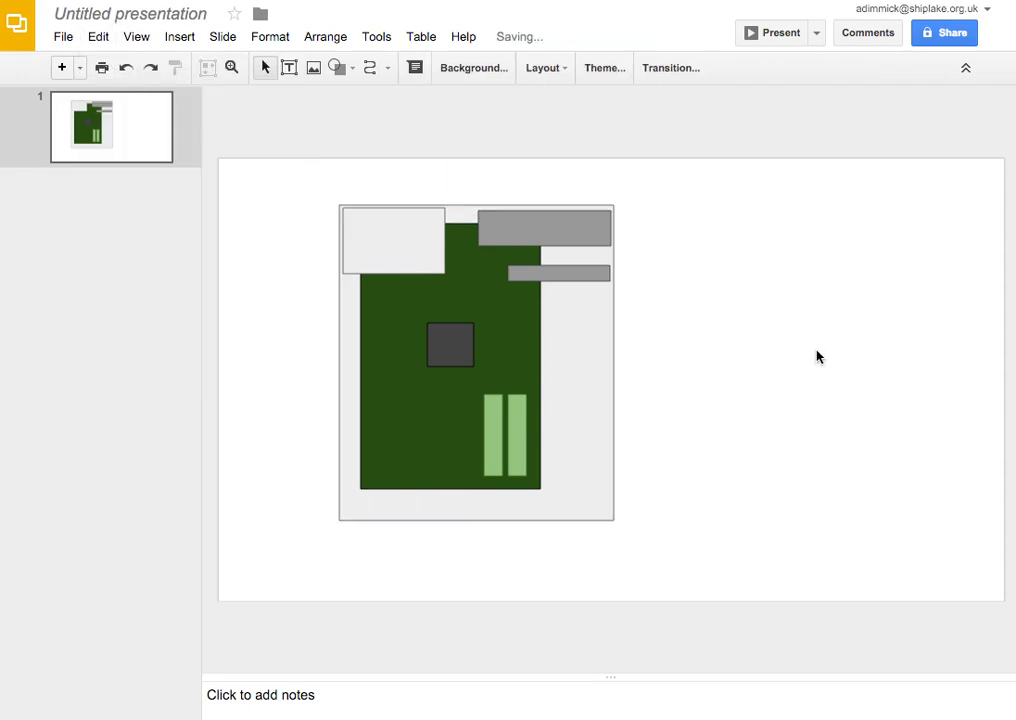
Group all the shapes of the computer case diagram into a single object.
left_click_drag(302, 182, 646, 548)
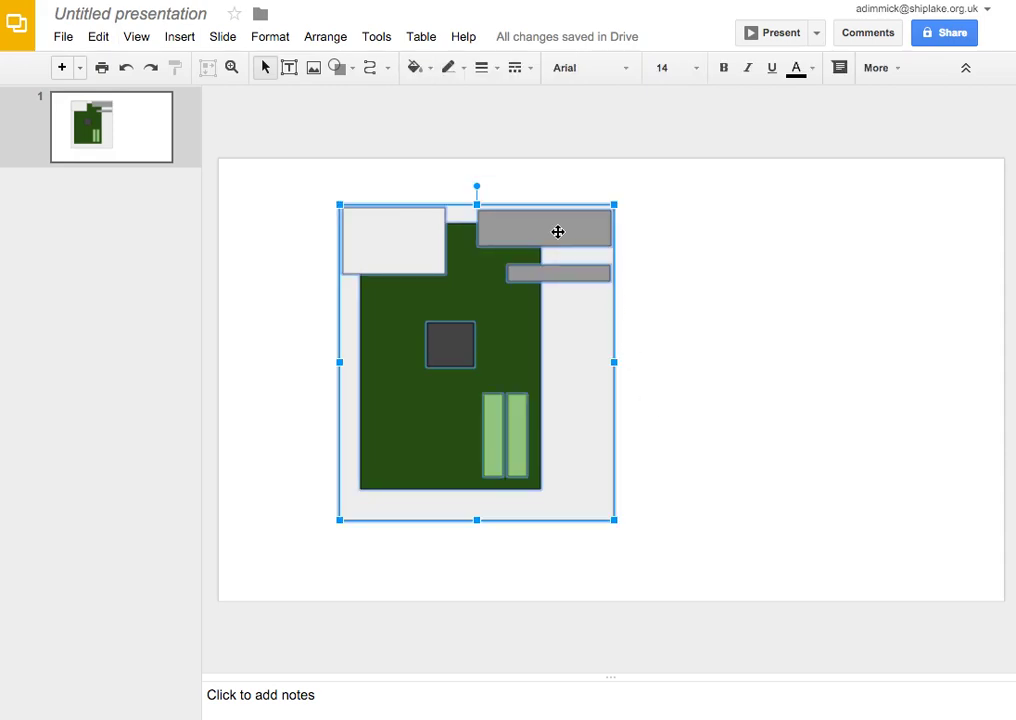
right_click(558, 232)
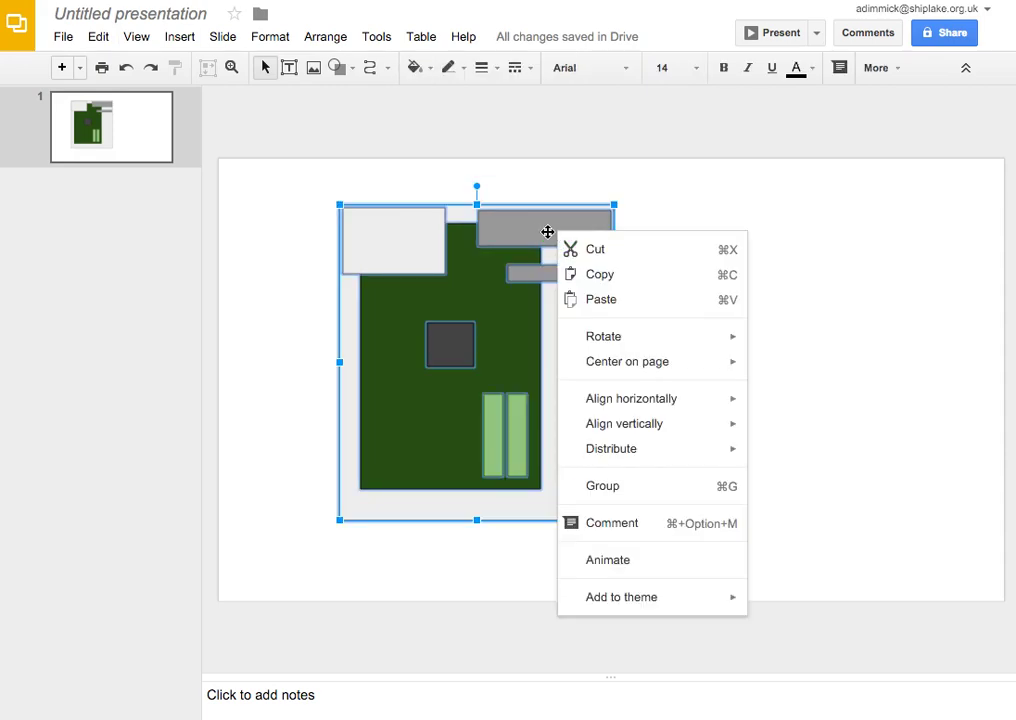
left_click(689, 496)
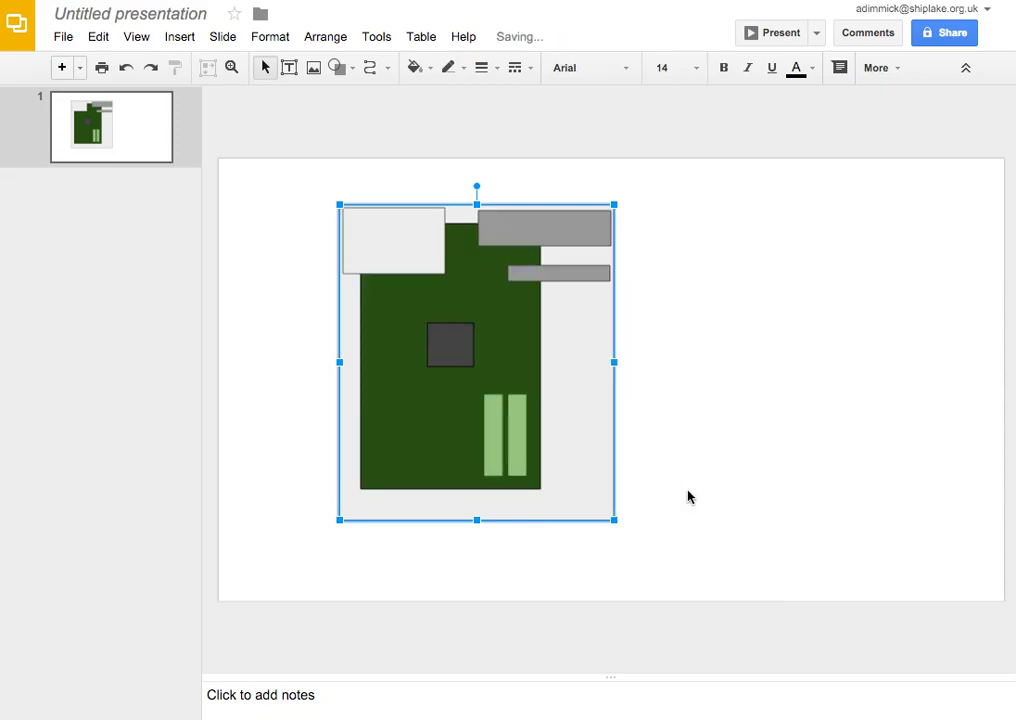
left_click(692, 454)
Move the grouped computer case slightly down and to the left on the slide.
left_click_drag(523, 354, 508, 382)
left_click(748, 435)
left_click(701, 385)
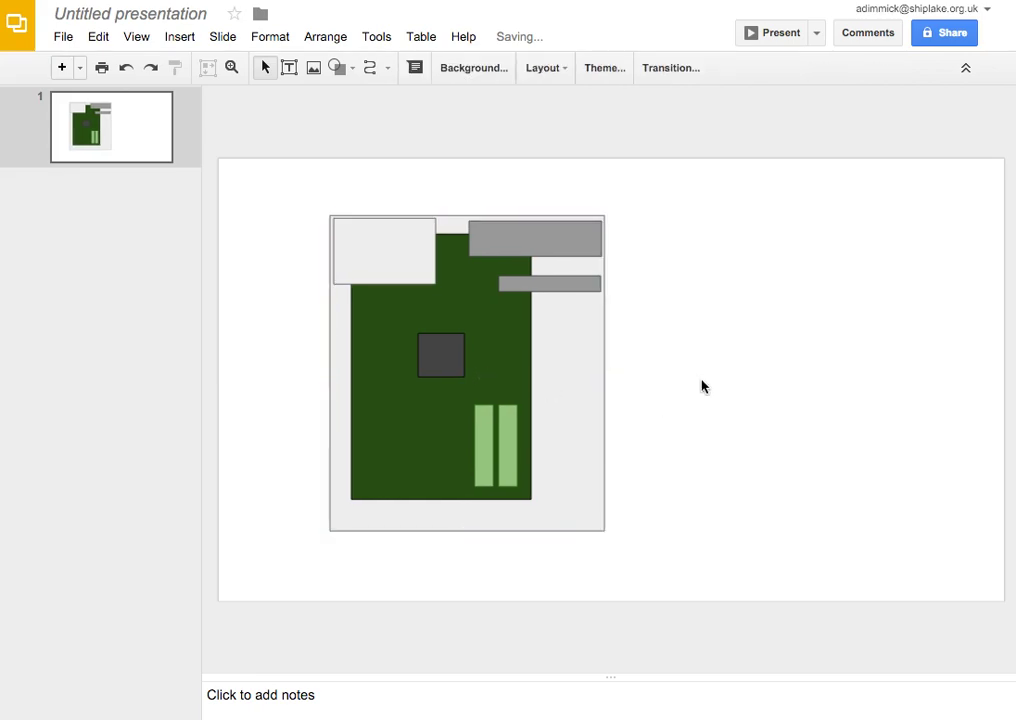
left_click(537, 378)
left_click(658, 408)
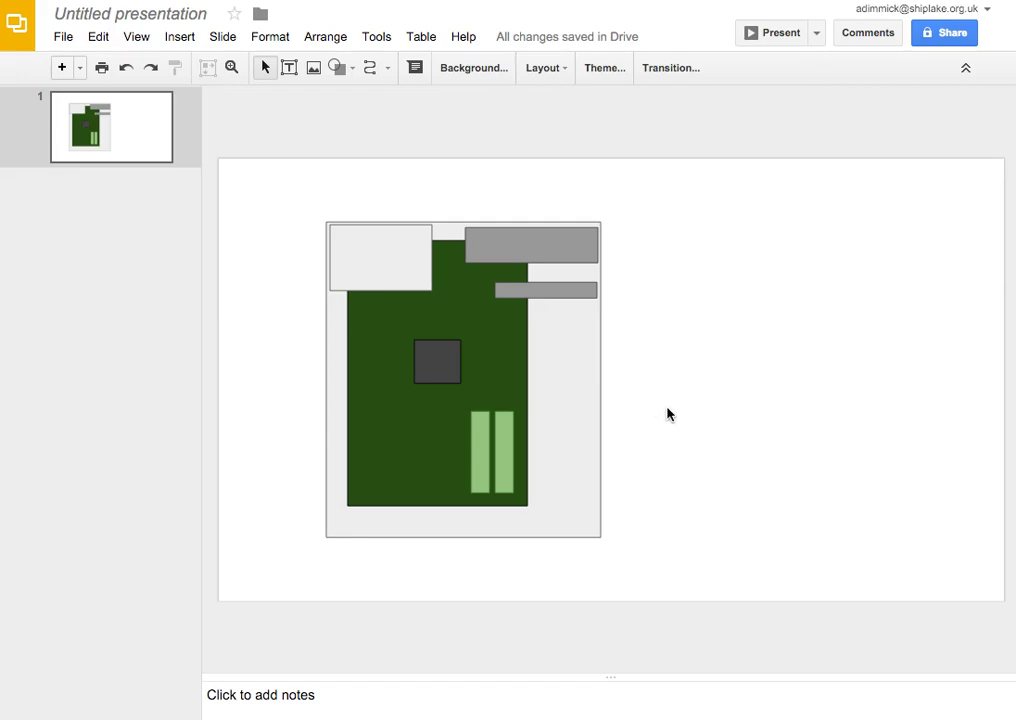
Draw a wide light grey rectangle on the empty area right of the computer case as the monitor's frame.
left_click(340, 67)
mouse_move(356, 97)
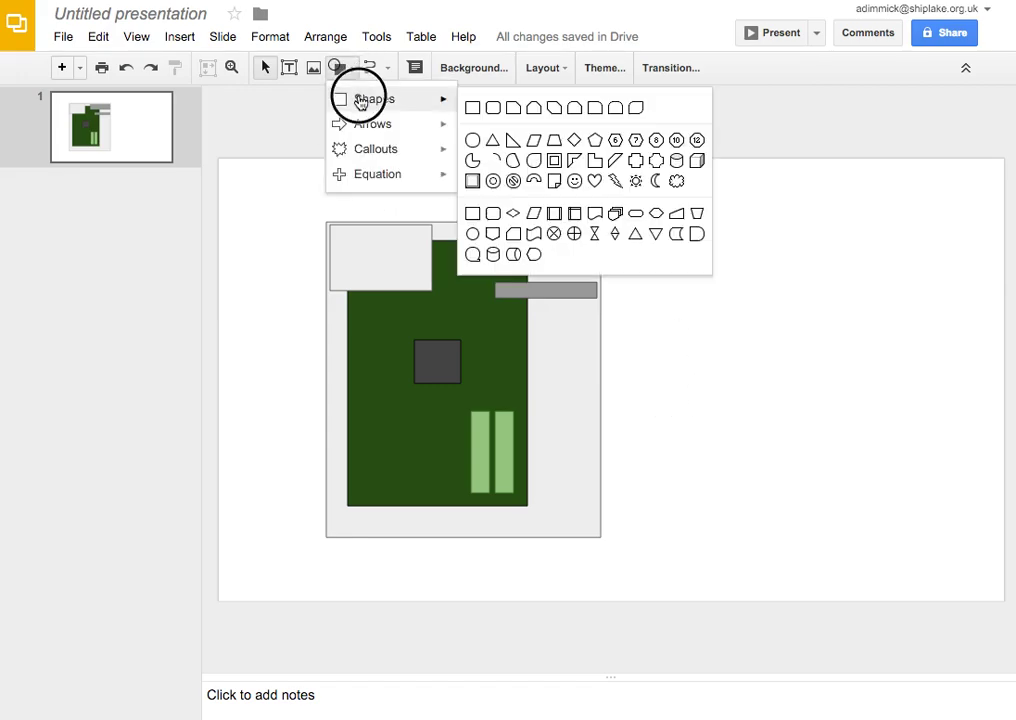
left_click(472, 106)
left_click_drag(670, 209, 893, 349)
left_click(891, 410)
left_click(812, 295)
left_click_drag(812, 295, 825, 295)
left_click(822, 437)
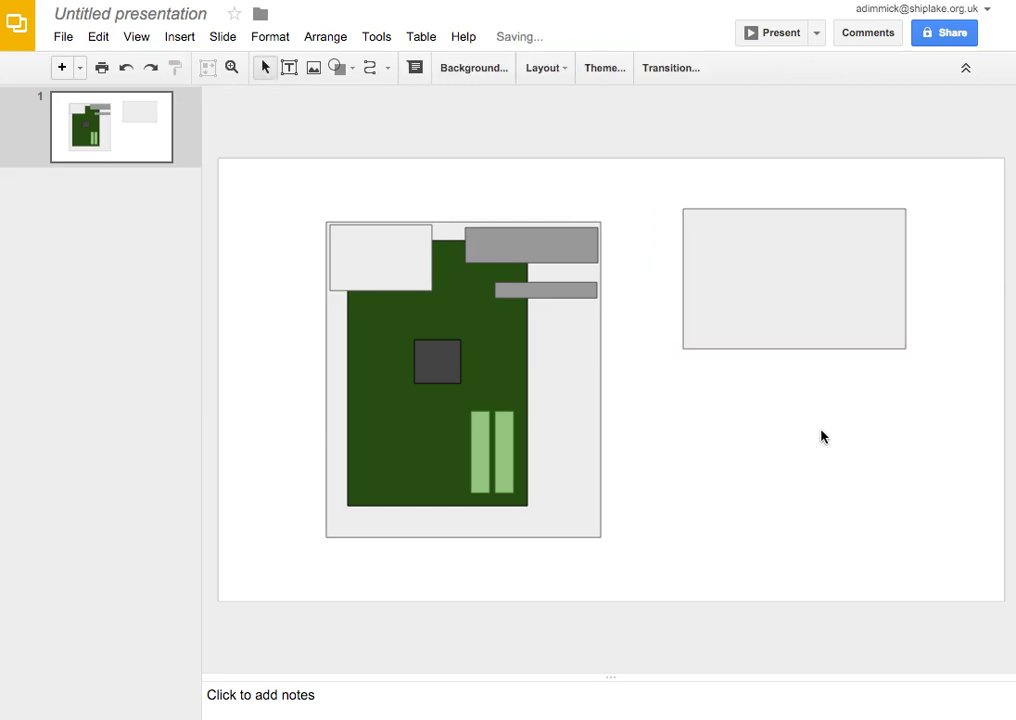
Draw a slightly smaller rectangle inside the monitor frame, with a black fill and a black outline, leaving a thin border.
left_click(340, 67)
mouse_move(360, 99)
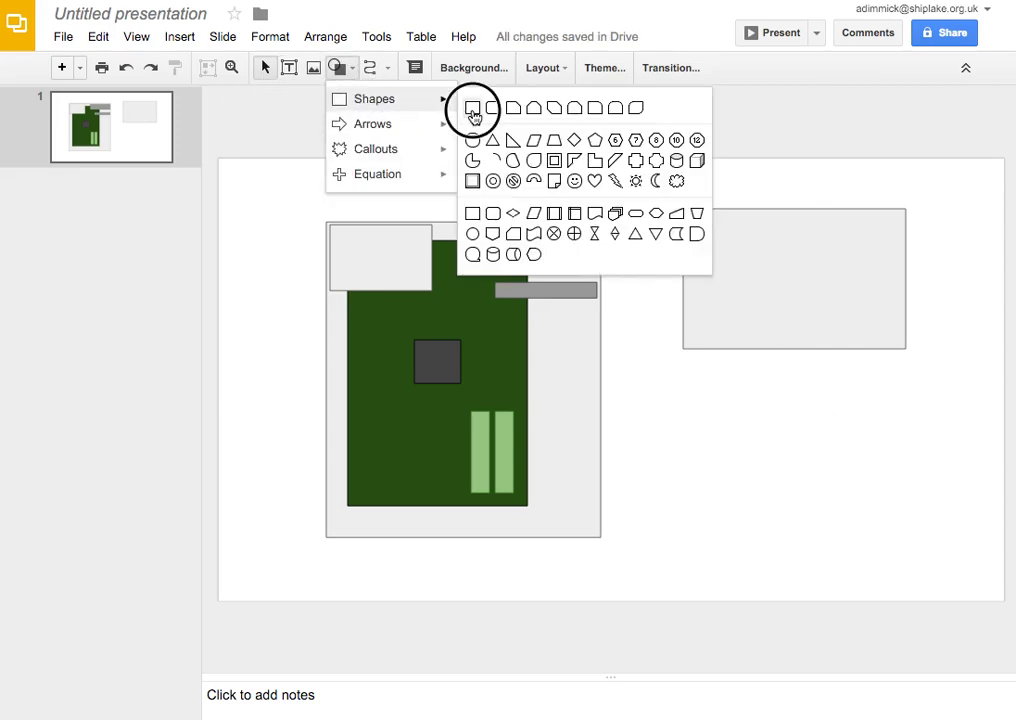
left_click(473, 110)
left_click_drag(690, 215, 900, 341)
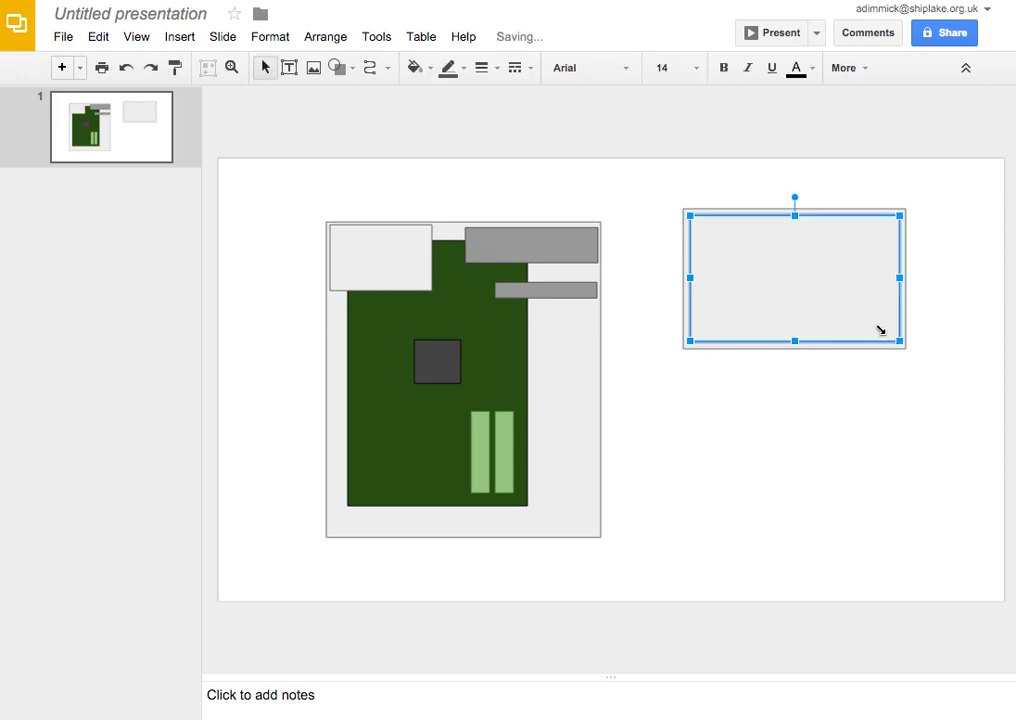
left_click(414, 67)
left_click(424, 122)
left_click(448, 67)
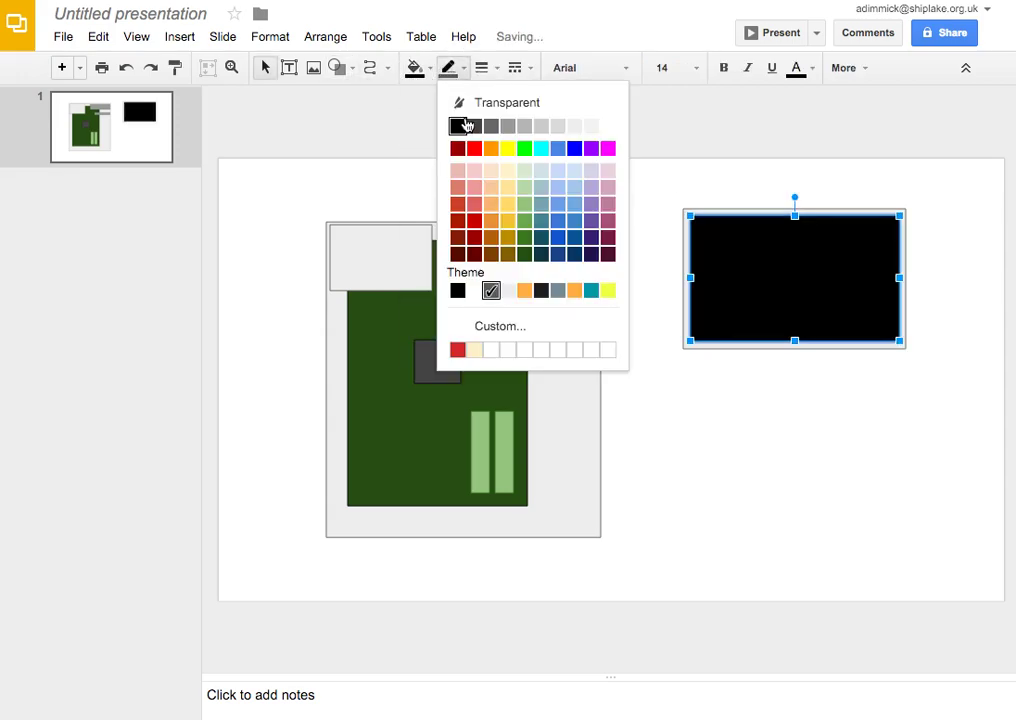
left_click(465, 125)
left_click(816, 500)
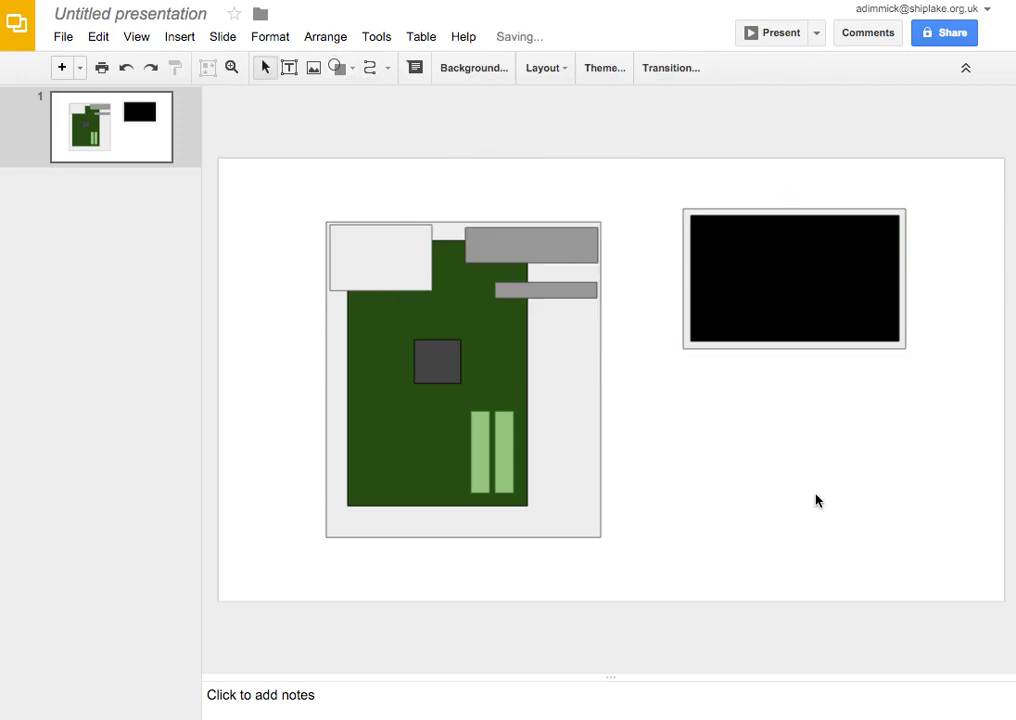
Draw a small upright rectangle centred directly under the monitor frame as the stand's neck.
left_click(337, 67)
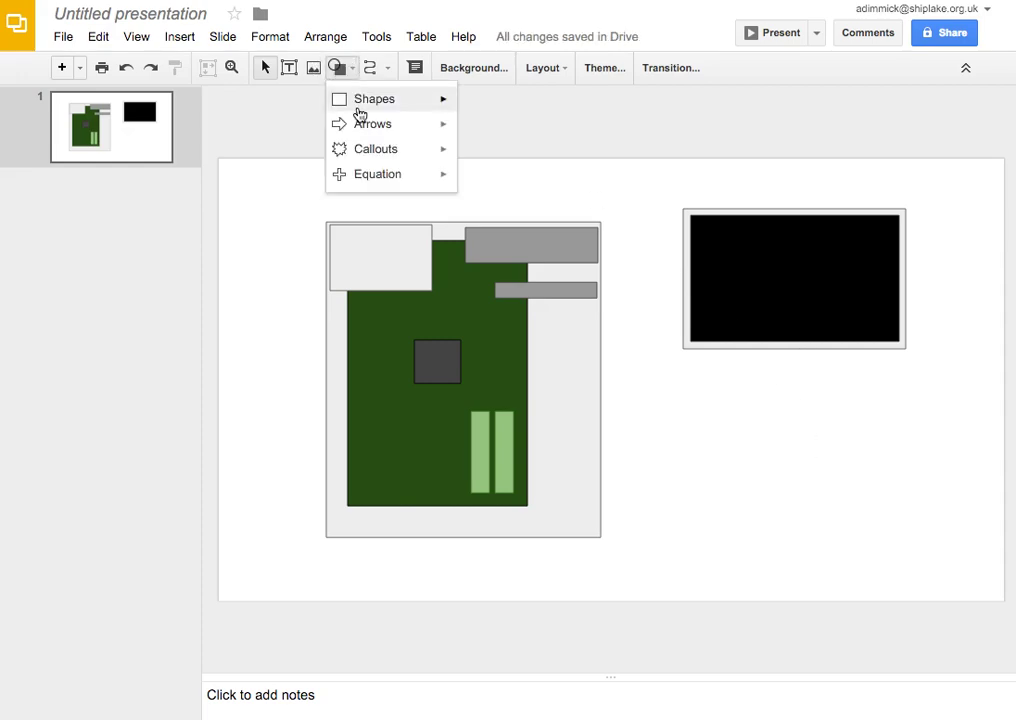
mouse_move(431, 107)
left_click(472, 107)
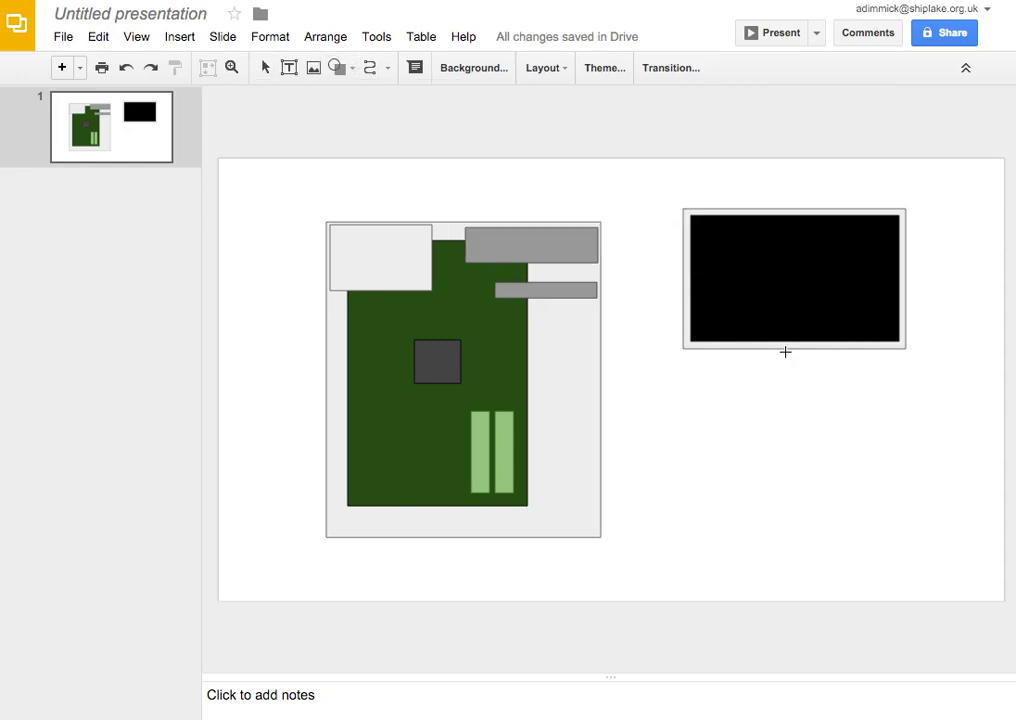
mouse_move(784, 350)
left_mouse_down()
mouse_move(796, 368)
mouse_move(795, 358)
left_mouse_up()
left_click(812, 386)
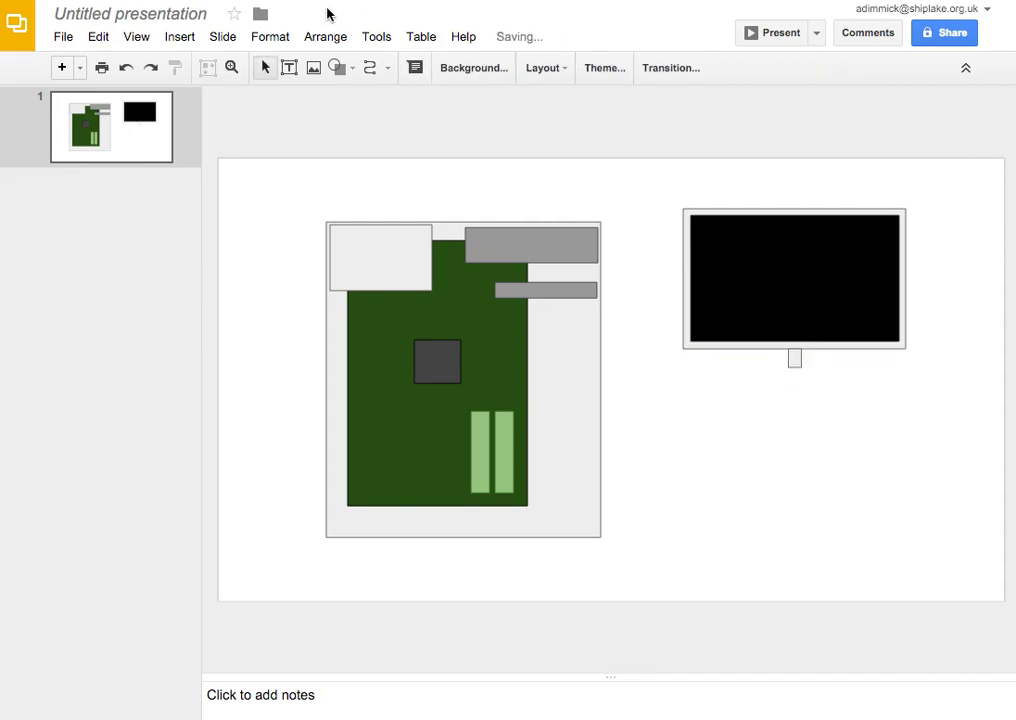
Draw a thin, wide rectangle as the stand's base and centre it directly under the neck.
left_click(337, 67)
mouse_move(352, 98)
left_click(472, 107)
left_click_drag(751, 363, 816, 370)
left_click(815, 370)
left_click(832, 425)
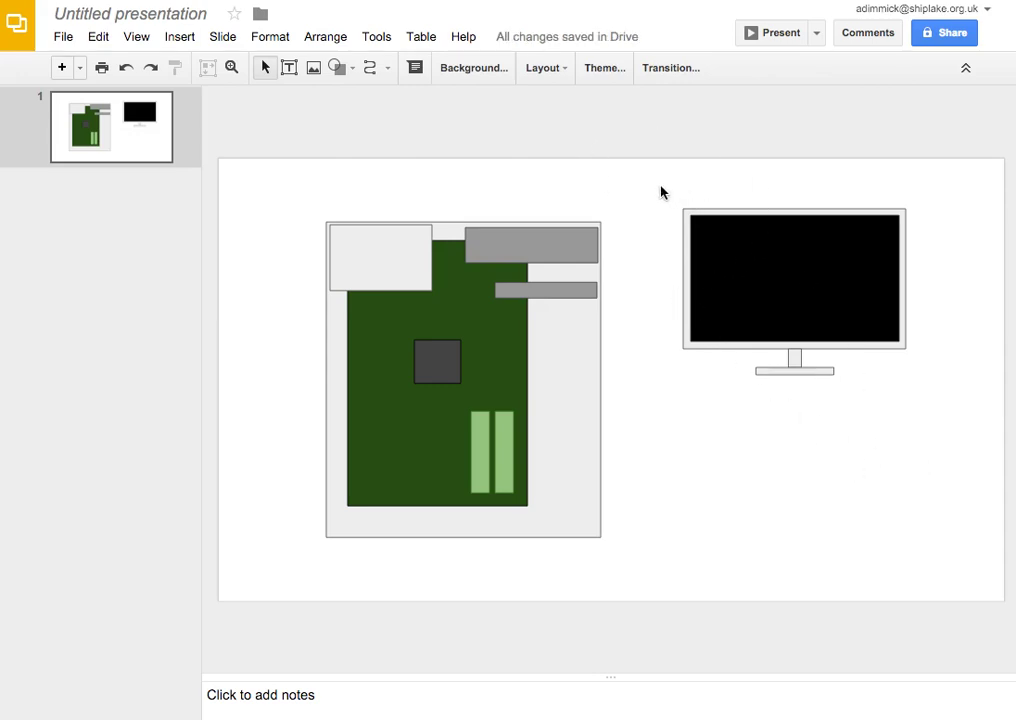
Group the monitor's frame, screen, neck and base into a single object.
left_click_drag(660, 190, 927, 395)
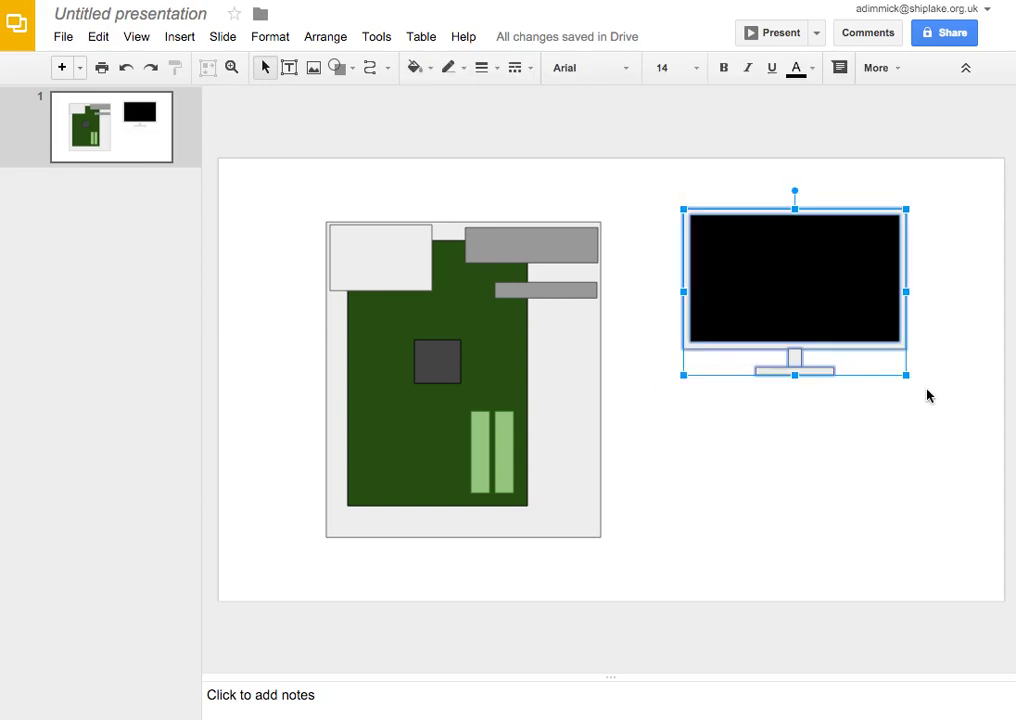
right_click(812, 289)
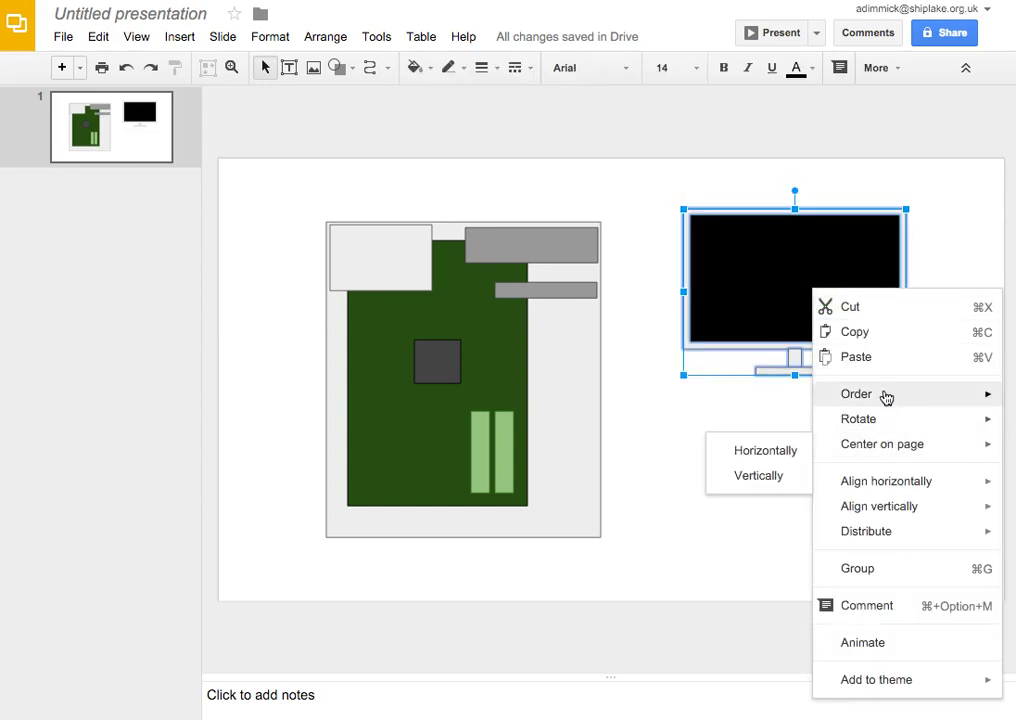
left_click(899, 569)
left_click(767, 472)
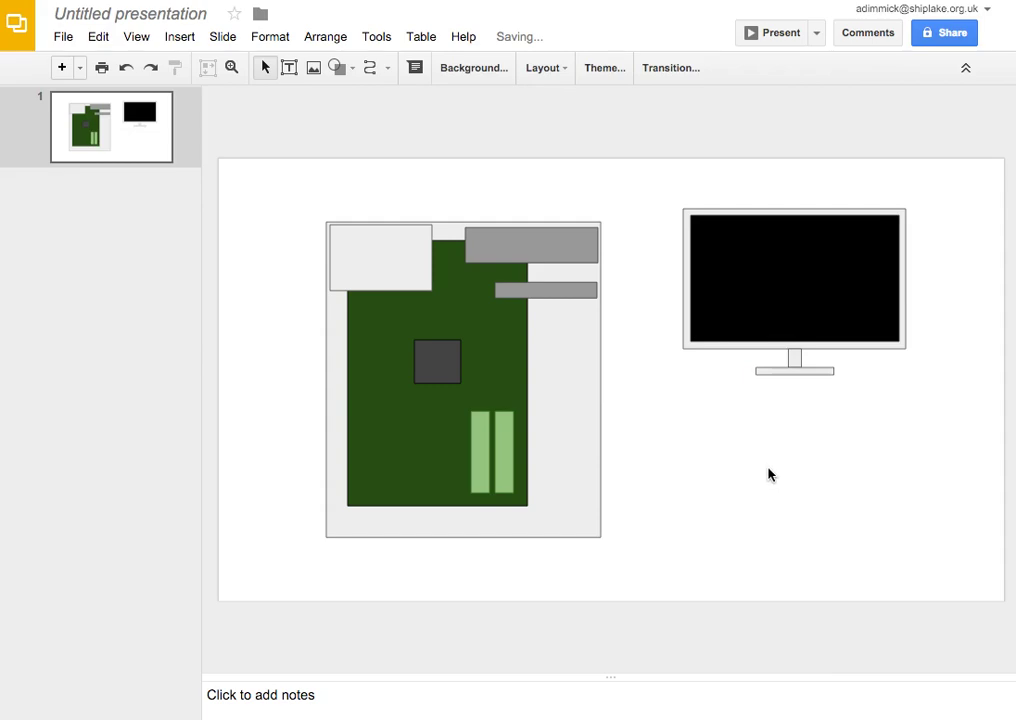
Add a text box across the monitor's black screen and set its text colour to white.
left_click(289, 68)
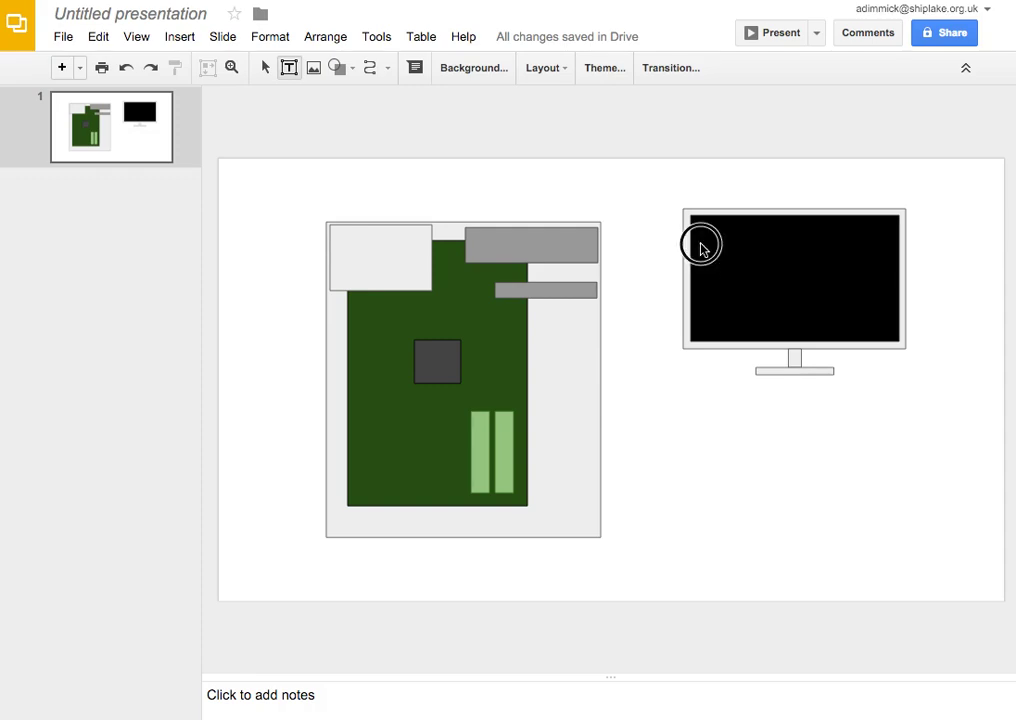
left_click_drag(701, 245, 891, 297)
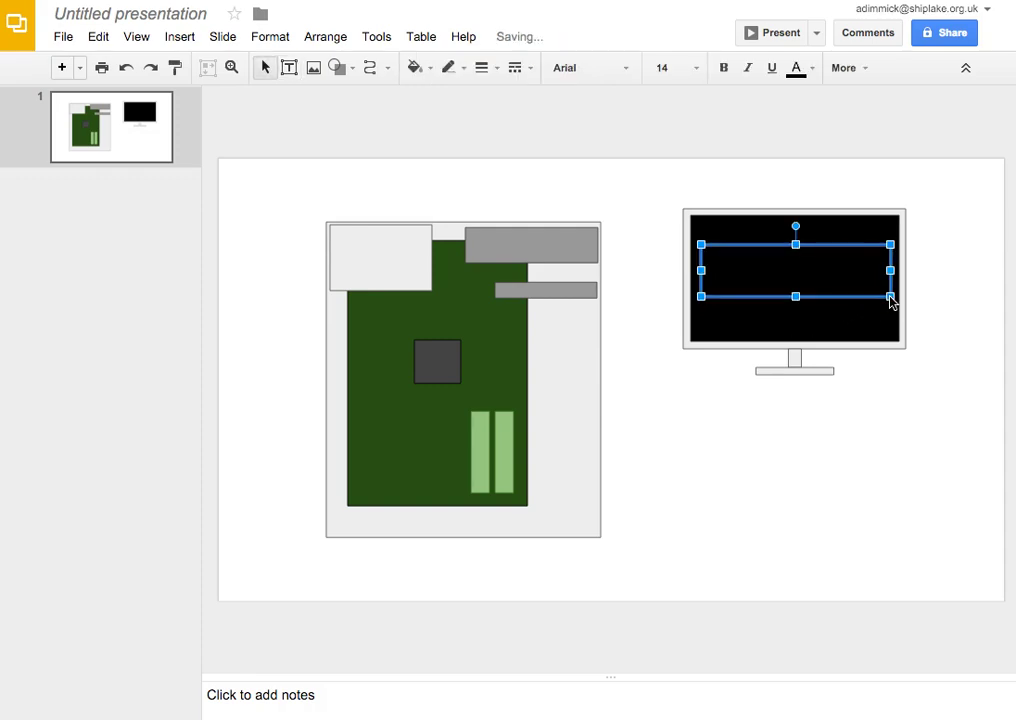
left_click(797, 69)
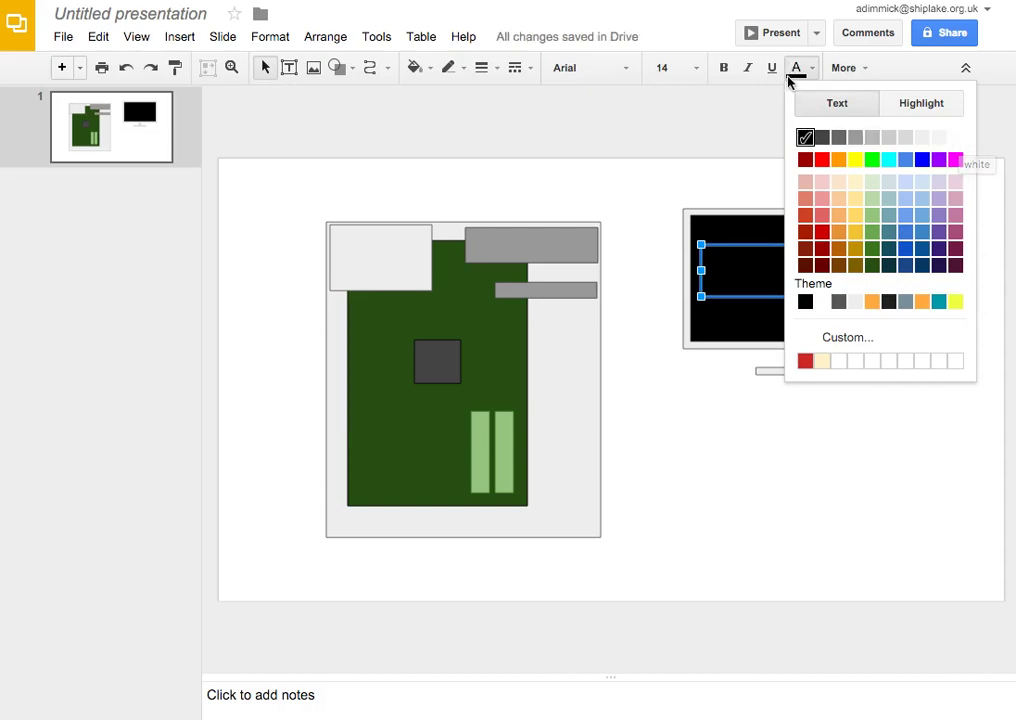
left_click(955, 139)
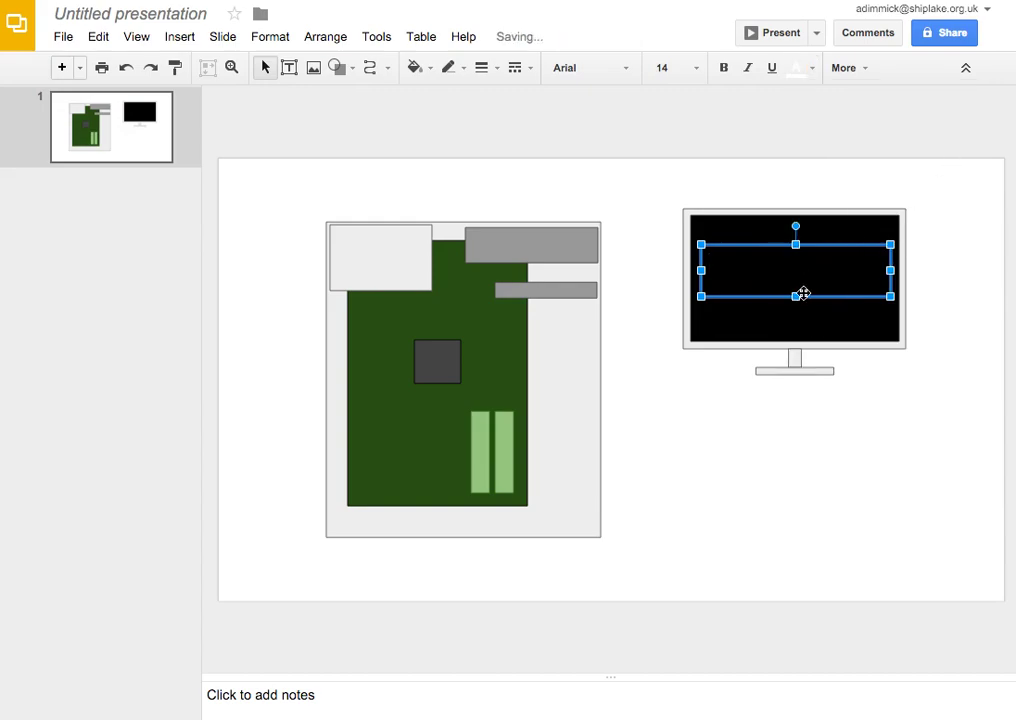
Enter hello_ in the text box on the monitor's screen and set its font to Quantico.
type("hello_")
left_click_drag(752, 263, 705, 265)
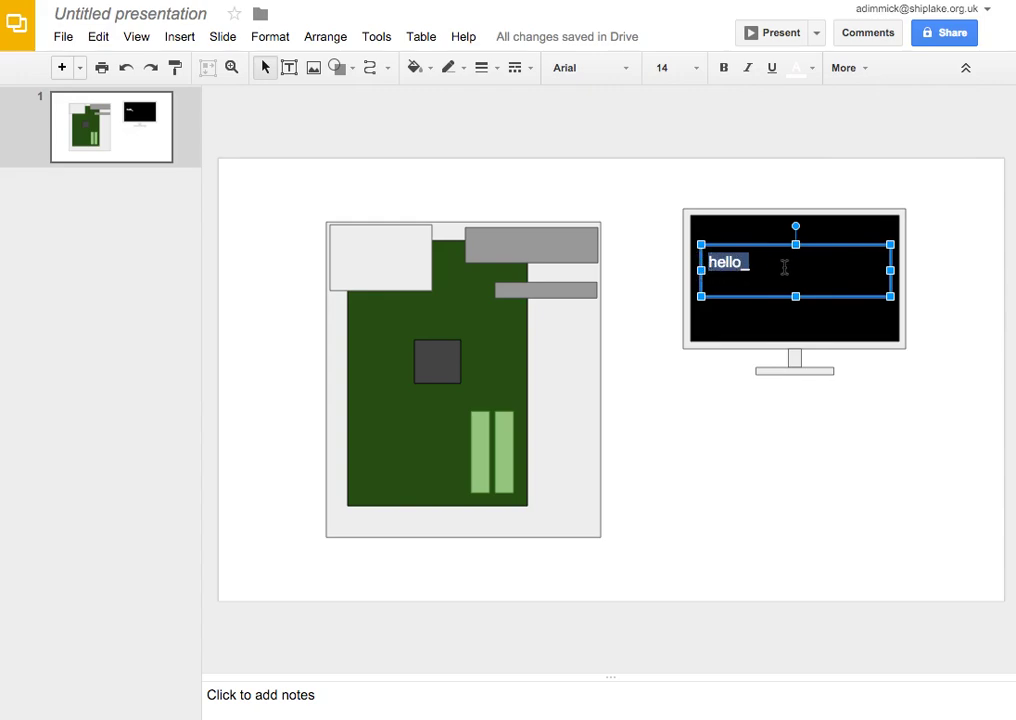
left_click(632, 72)
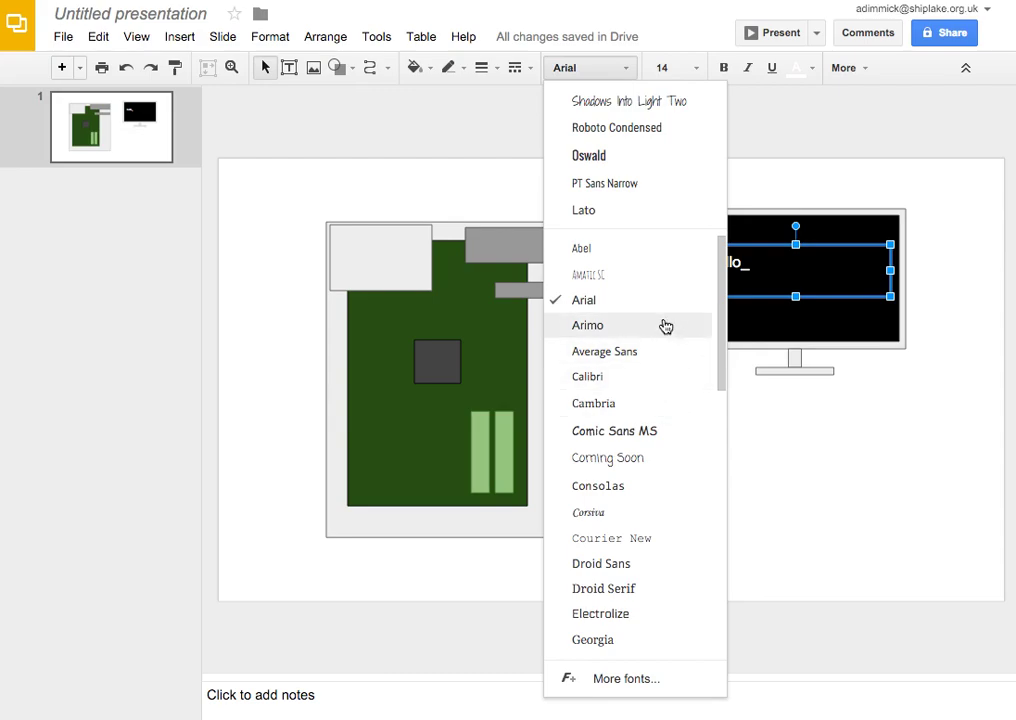
scroll(660, 375, "down", 3)
scroll(660, 375, "down", 5)
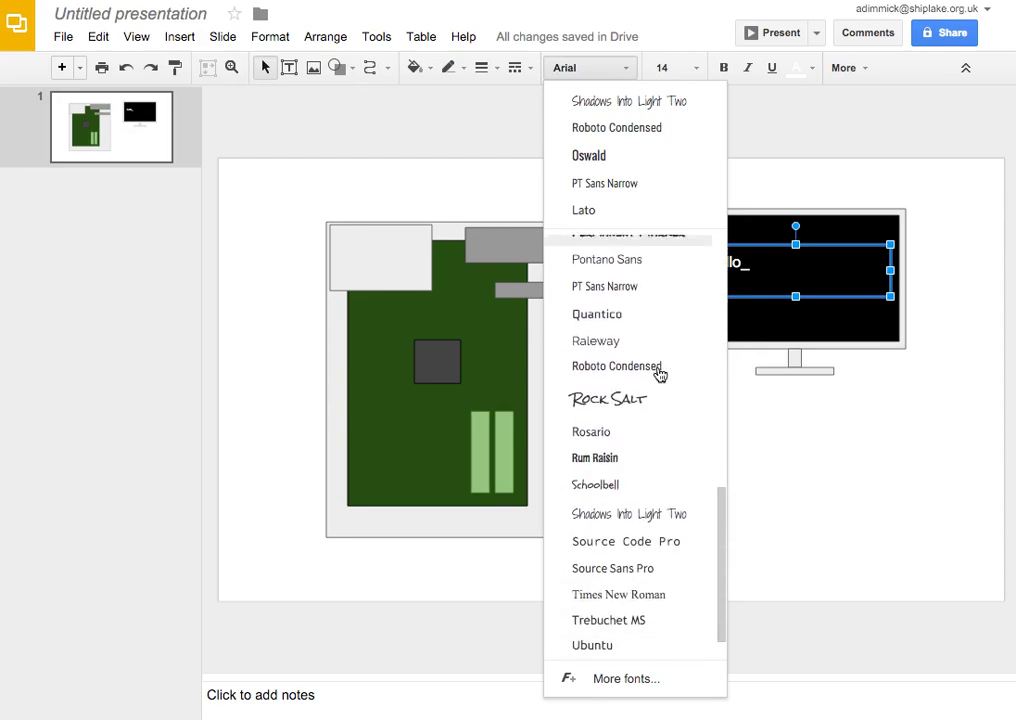
scroll(655, 350, "down", 1)
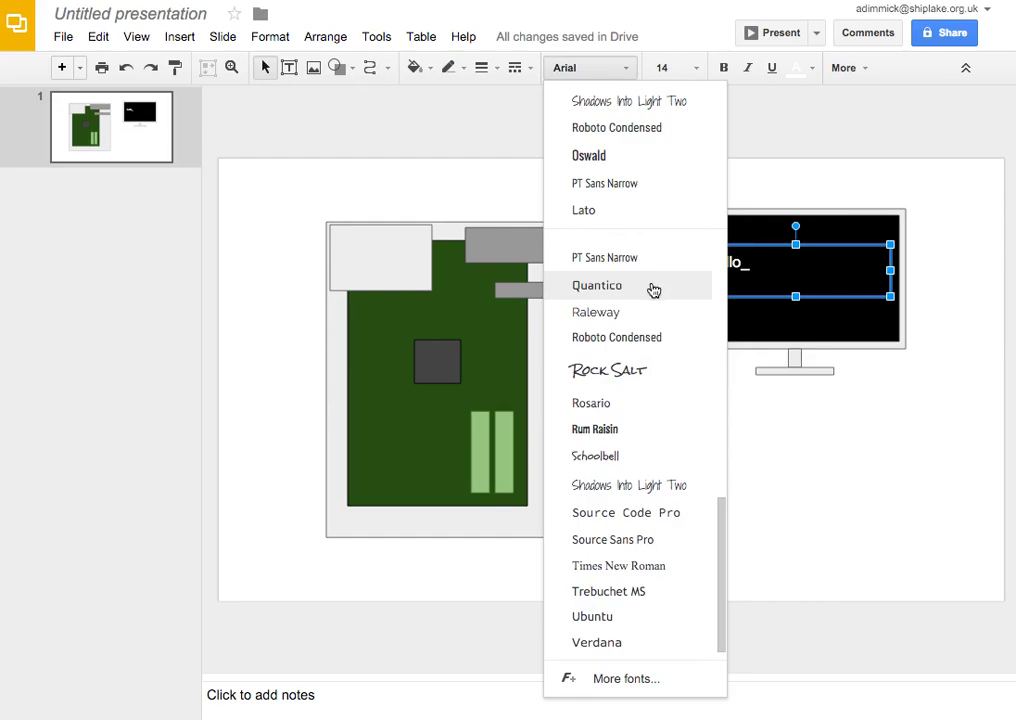
left_click(652, 288)
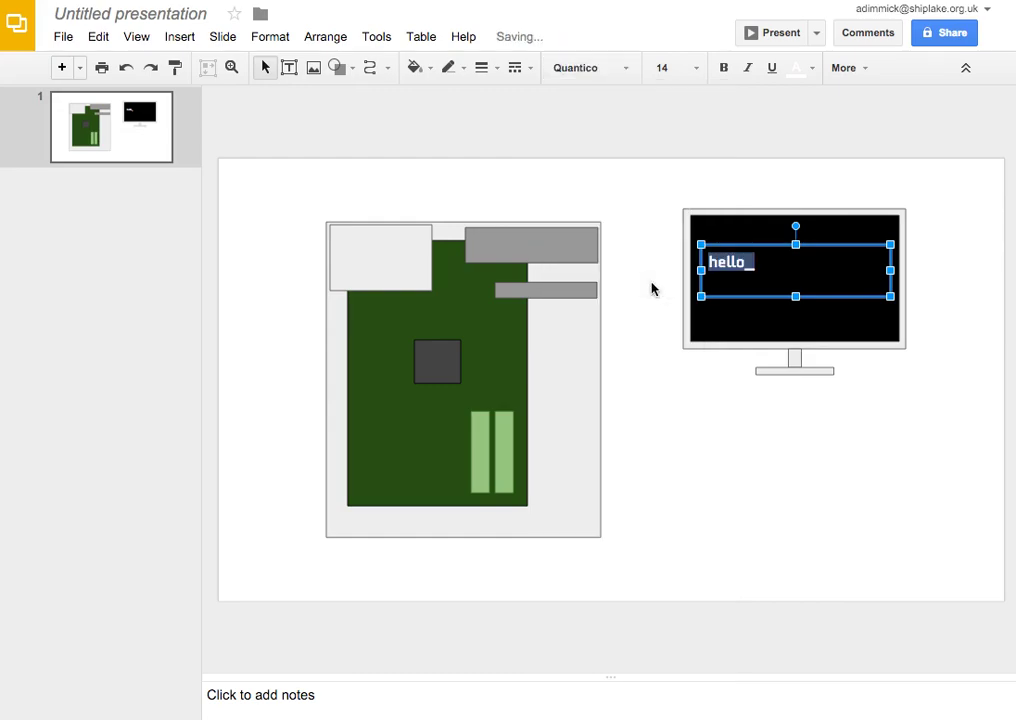
Set the size of the hello_ text on the monitor's screen to 30.
left_click(682, 68)
left_click(684, 350)
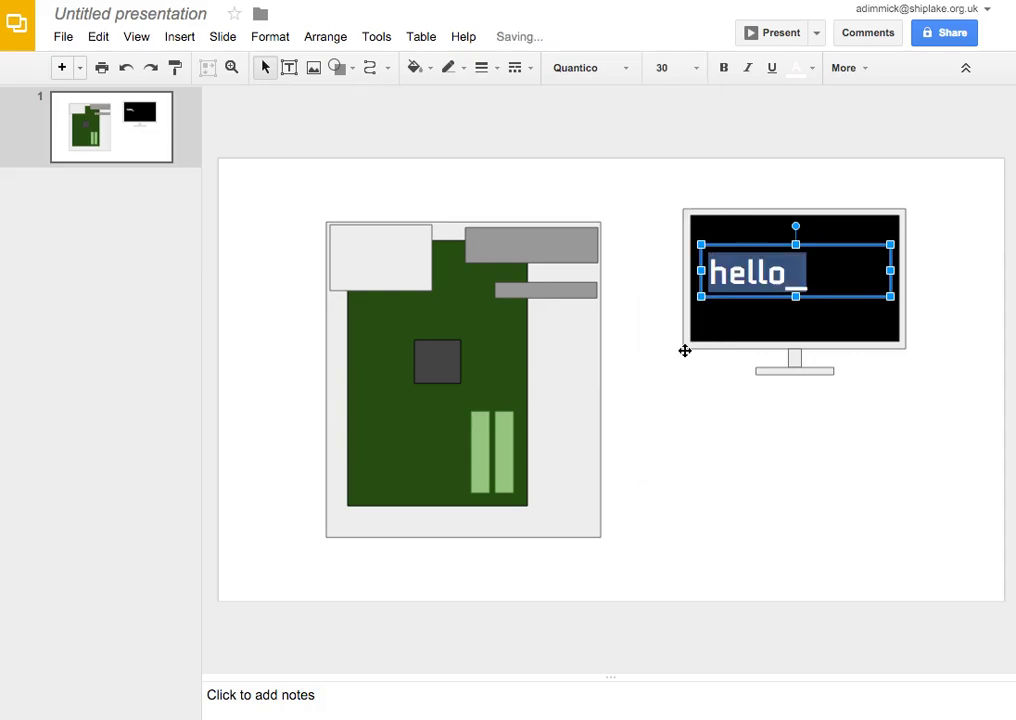
left_click(886, 466)
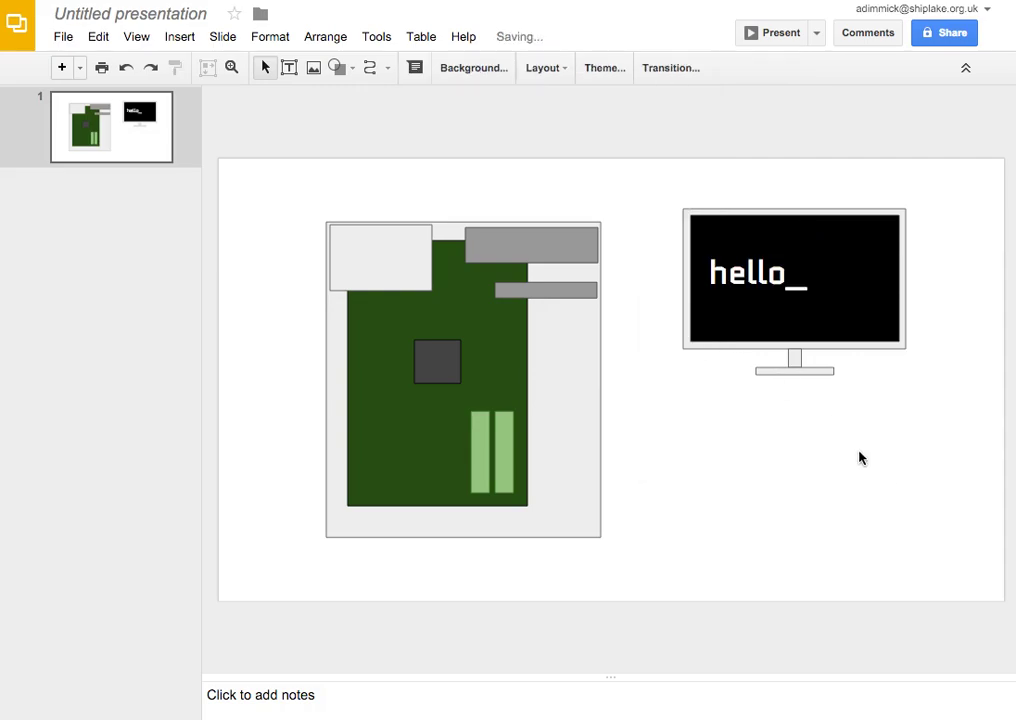
left_click(750, 275)
left_click(832, 435)
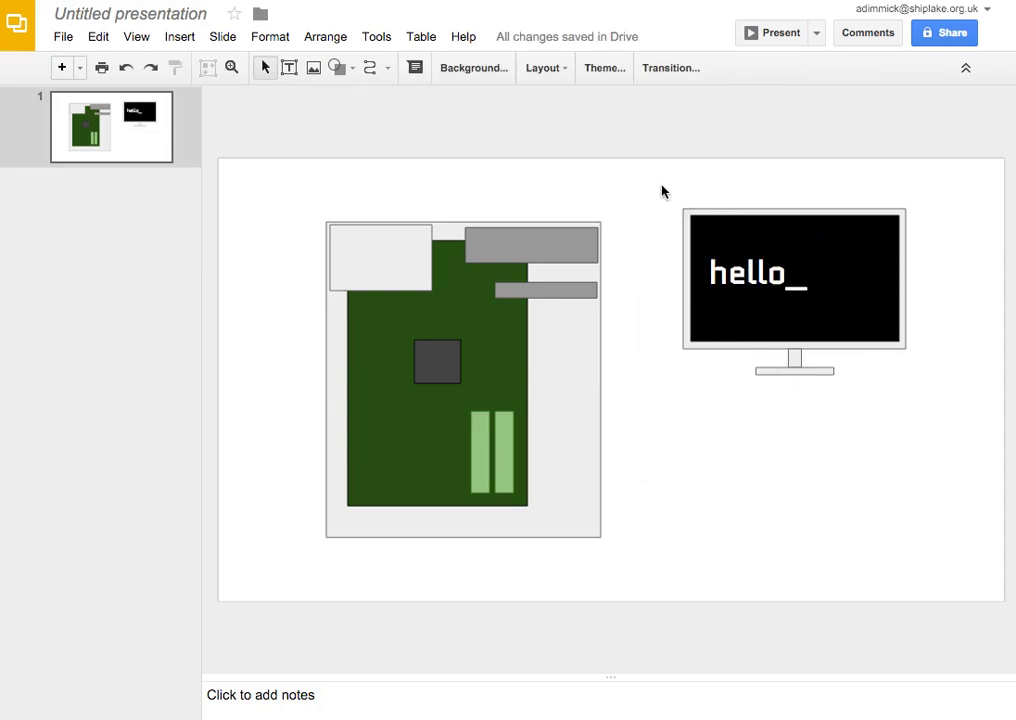
Ungroup the monitor's existing group of frame, screen, neck and base.
left_click_drag(661, 191, 921, 399)
right_click(781, 283)
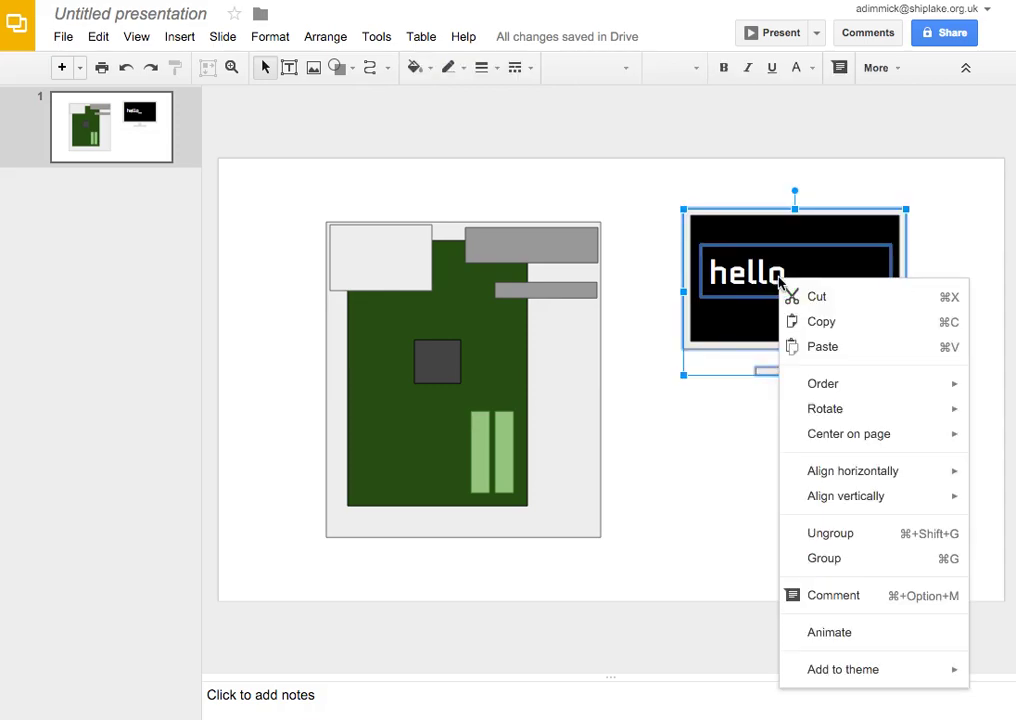
left_click(863, 535)
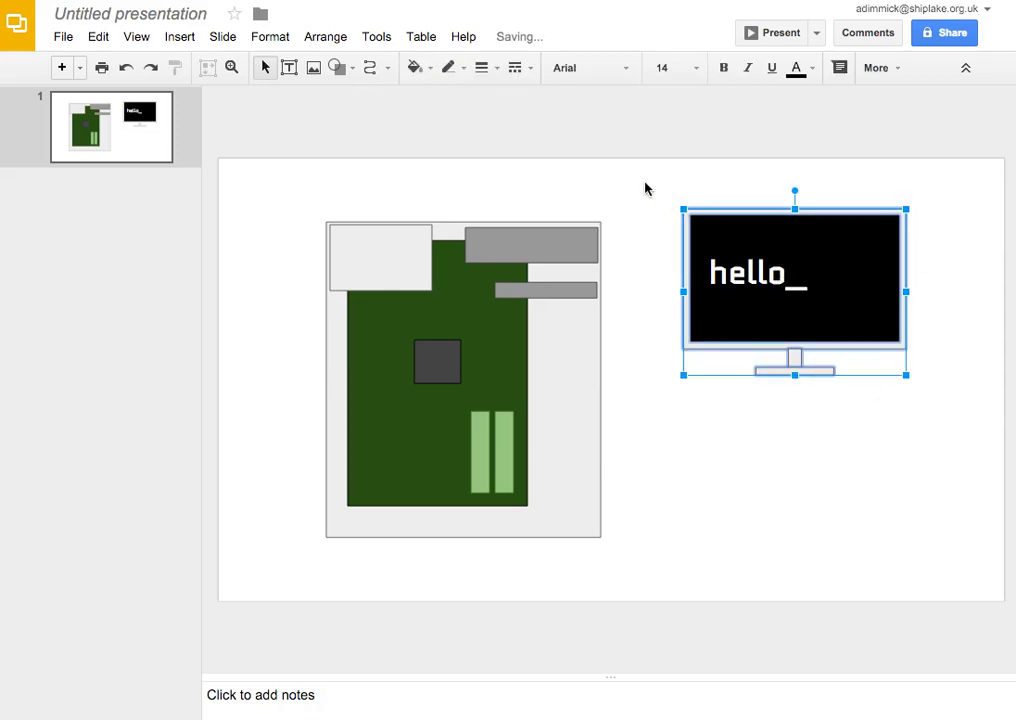
Group the monitor's parts with the hello_ text and move the group down slightly to line up with the case's upper edge.
left_click_drag(650, 186, 948, 426)
right_click(810, 300)
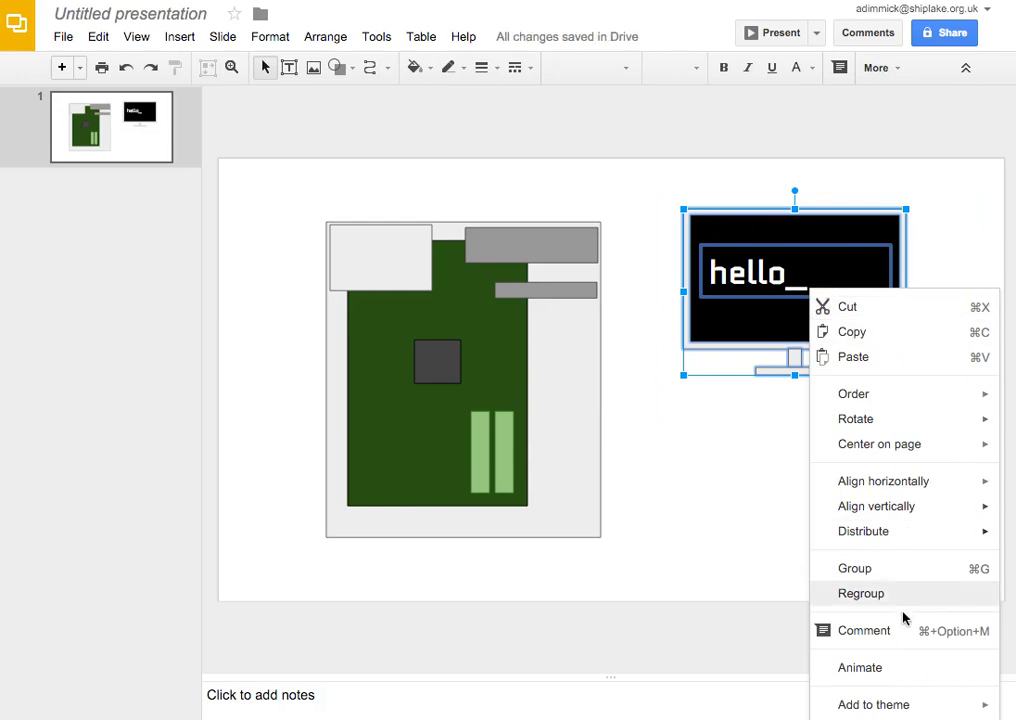
left_click(905, 570)
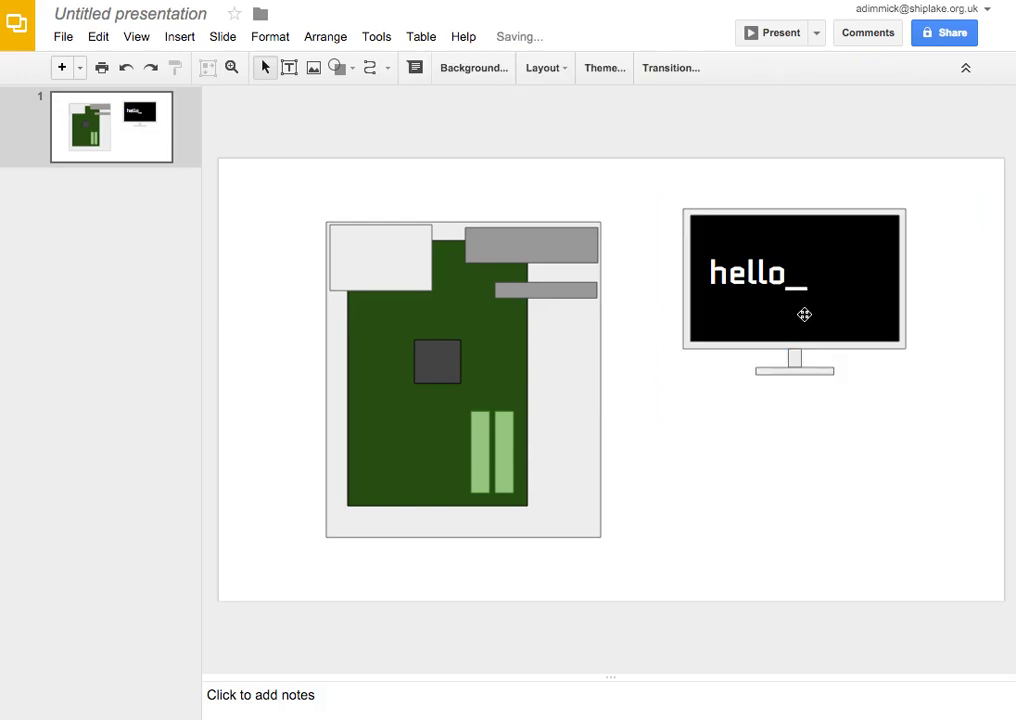
mouse_move(804, 314)
left_mouse_down()
mouse_move(821, 329)
mouse_move(809, 327)
left_mouse_up()
left_click(824, 501)
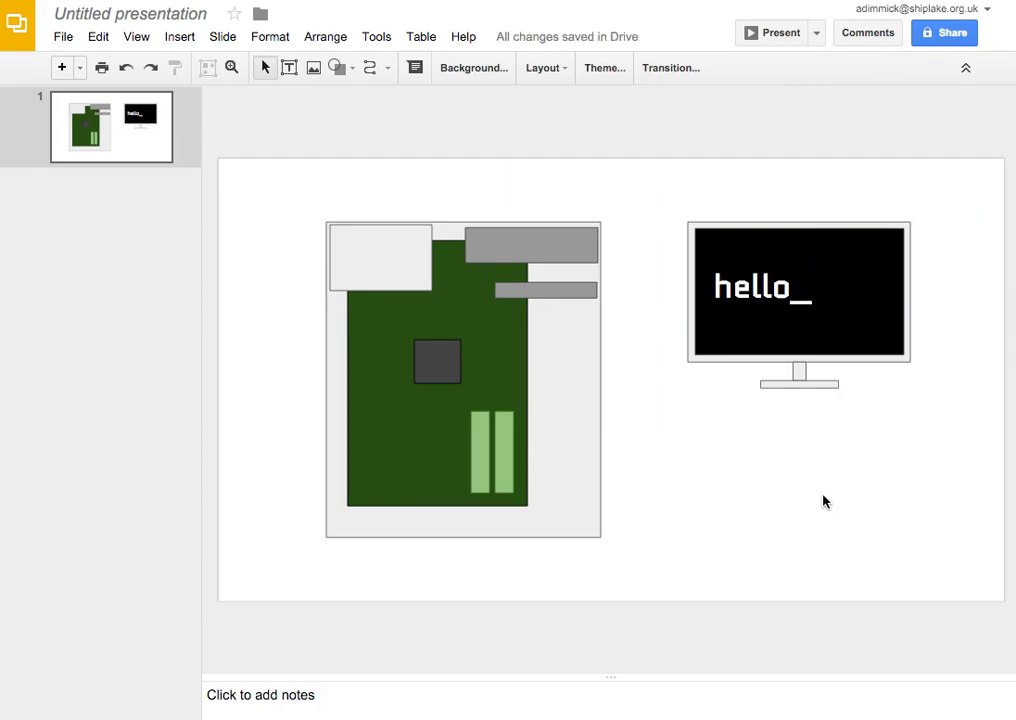
Draw a wide, low trapezoid below the monitor's stand as the keyboard's top and shift it slightly to the left.
left_click(343, 75)
mouse_move(381, 104)
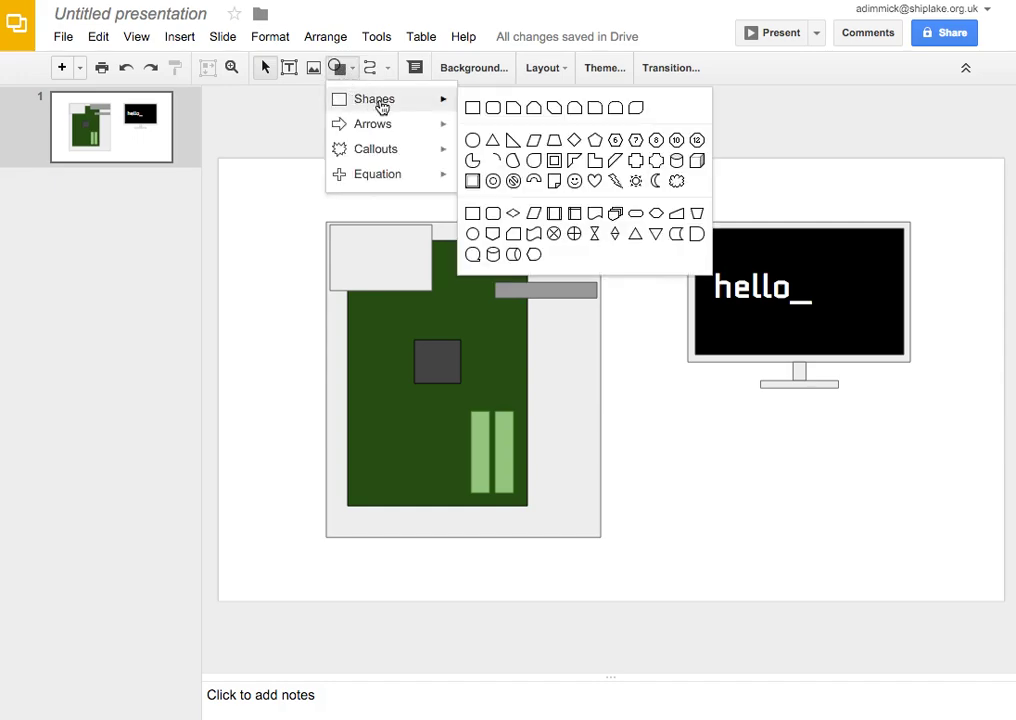
left_click(553, 147)
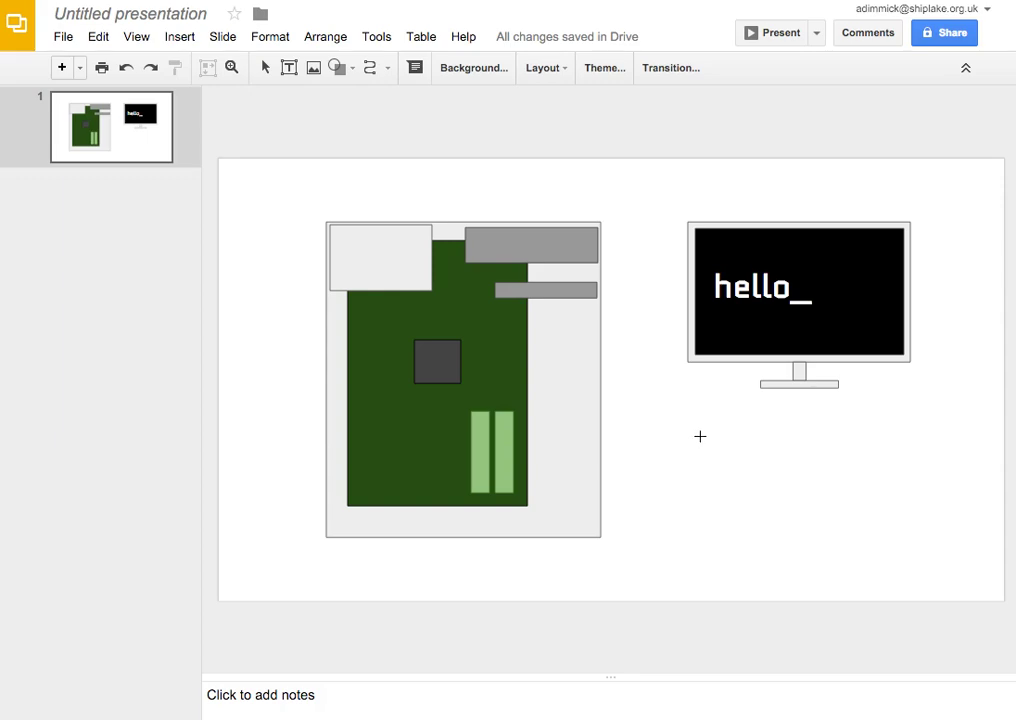
left_click_drag(689, 429, 894, 460)
left_click(825, 488)
left_click_drag(816, 447, 805, 445)
left_click(738, 474)
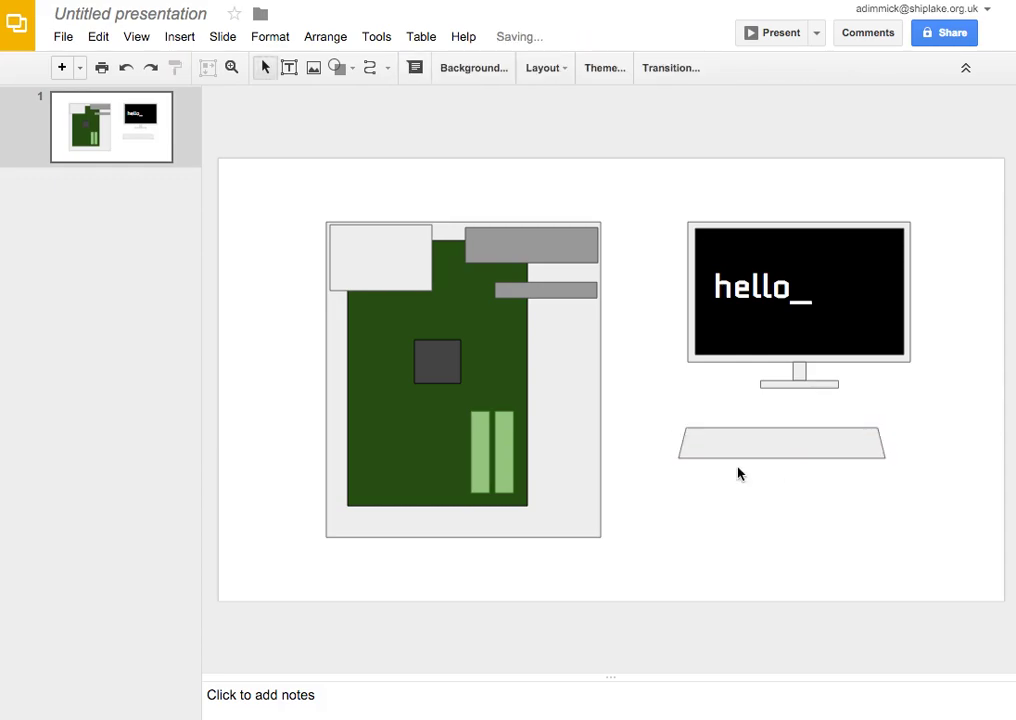
Draw a very thin rectangle along the trapezoid's lower edge as the keyboard's front and align it with the trapezoid.
left_click(336, 68)
mouse_move(352, 103)
left_click(476, 118)
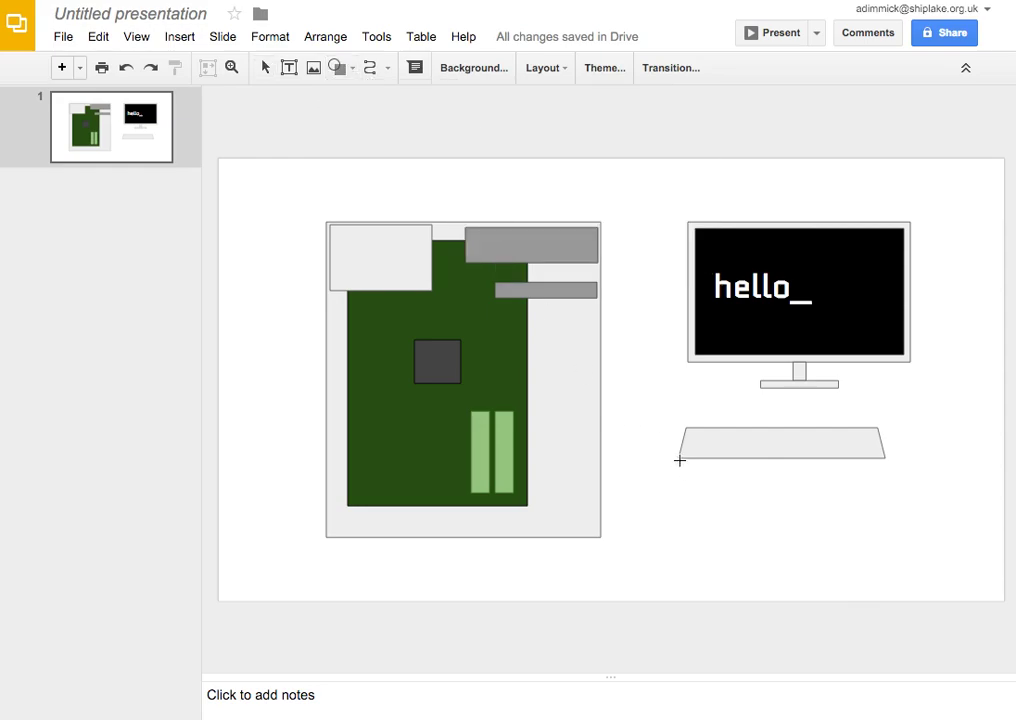
left_click_drag(680, 460, 886, 463)
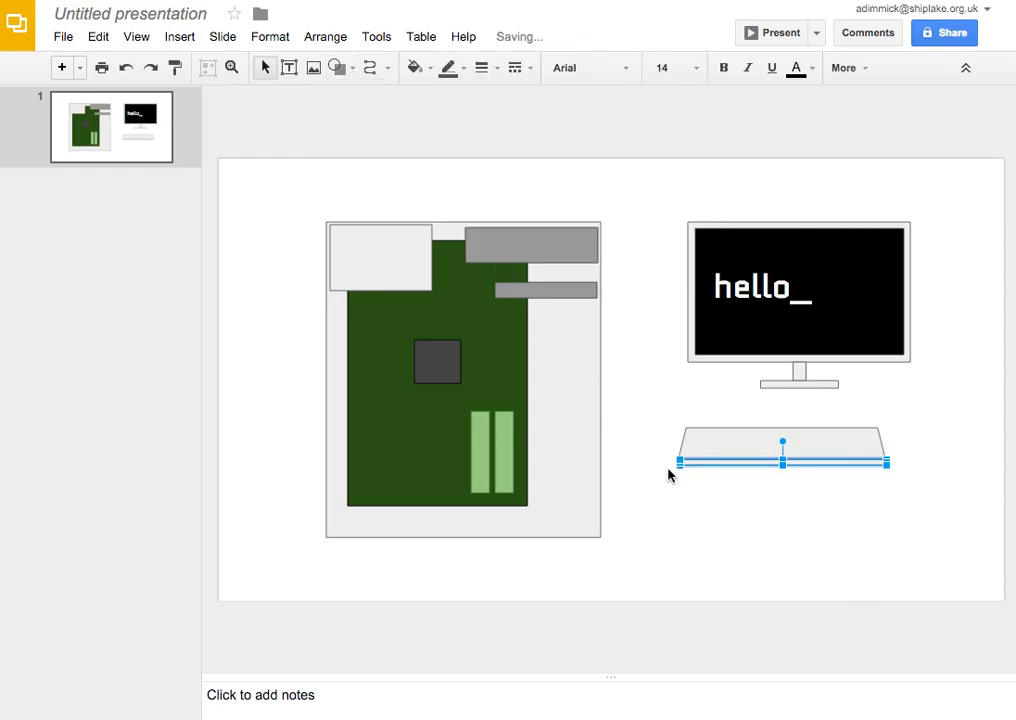
left_click(735, 510)
left_click_drag(717, 463, 714, 464)
left_click(735, 494)
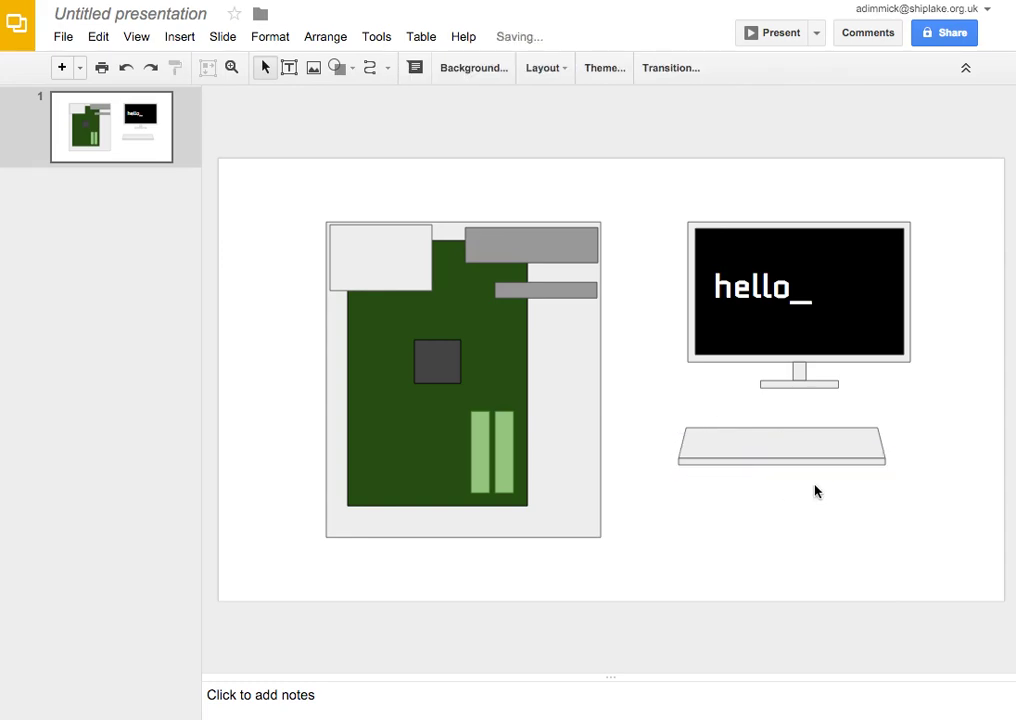
Group the keyboard's two shapes and move the group slightly down and to the left.
left_click_drag(656, 416, 937, 496)
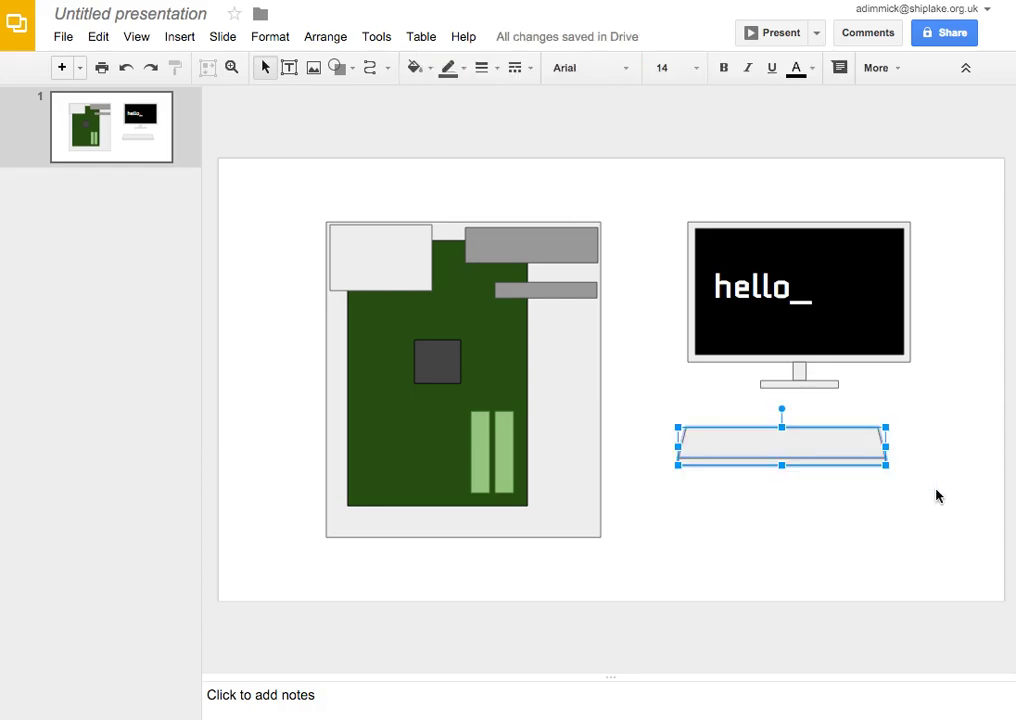
right_click(853, 464)
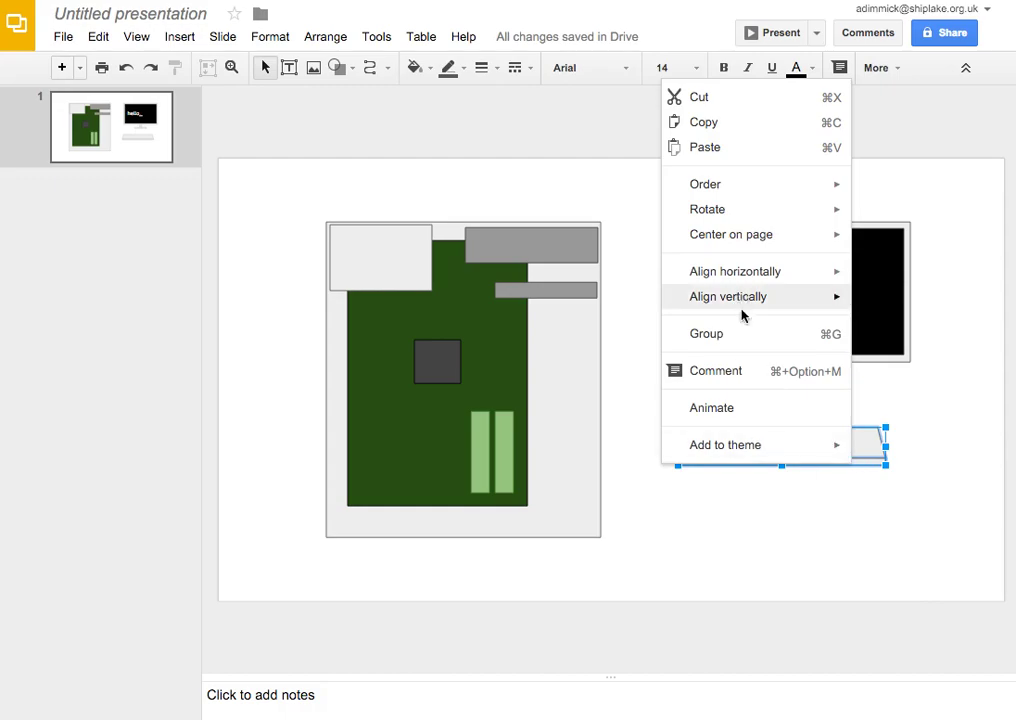
left_click(837, 501)
left_click_drag(811, 447, 785, 460)
left_click(815, 533)
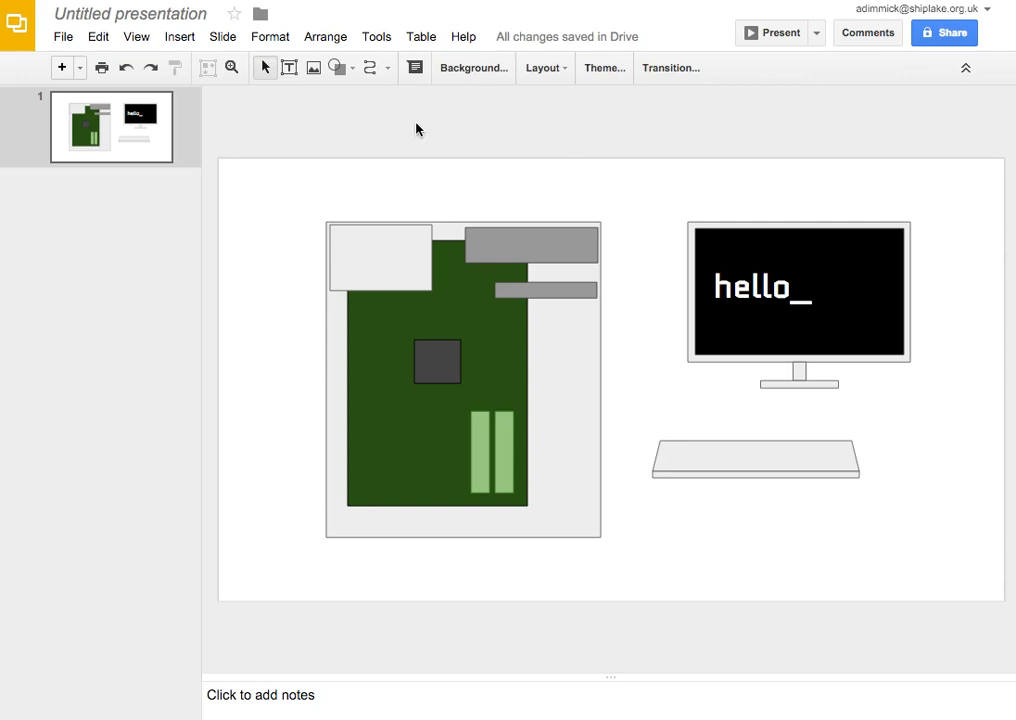
Draw a small upright rectangle with two rounded upper corners to the right of the keyboard as the mouse.
left_click(337, 68)
mouse_move(402, 104)
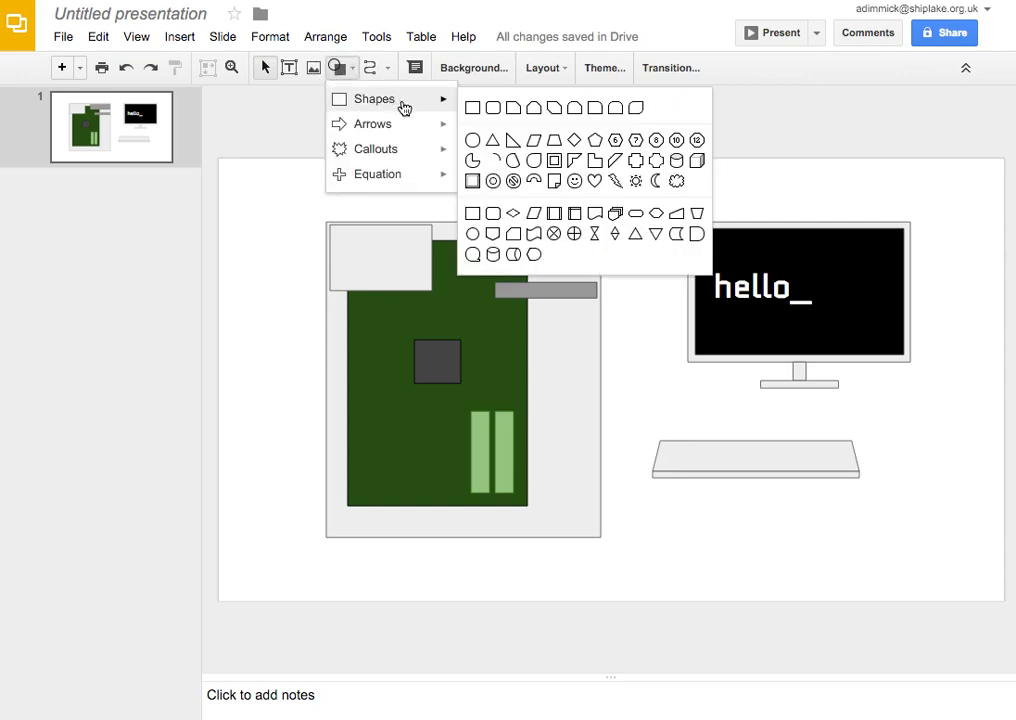
left_click(617, 110)
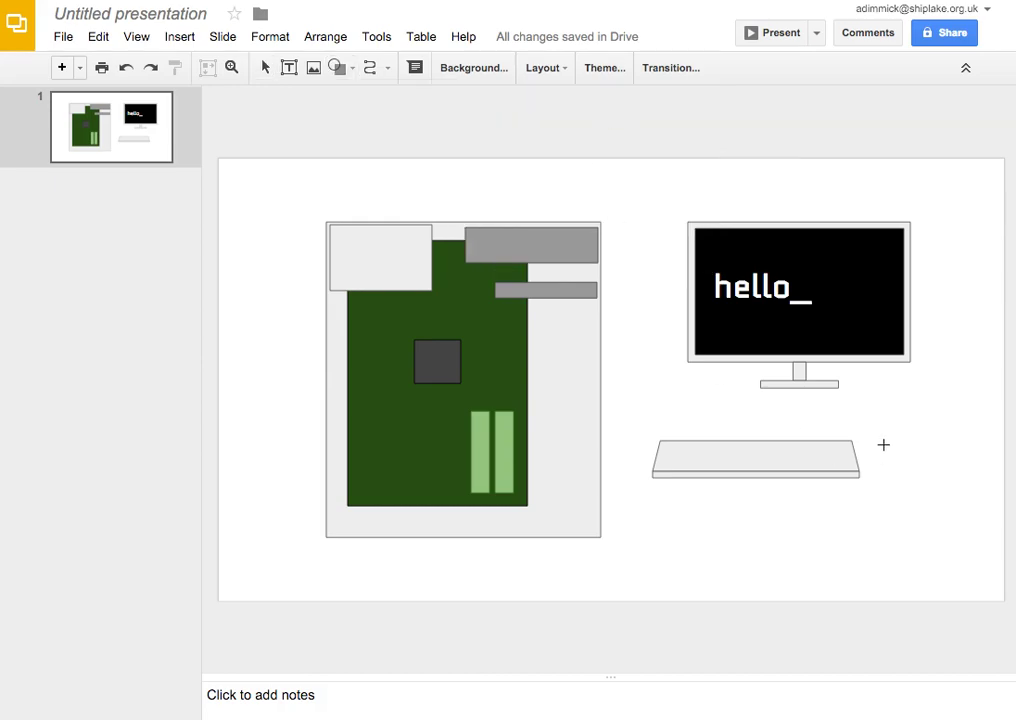
left_click_drag(898, 432, 912, 465)
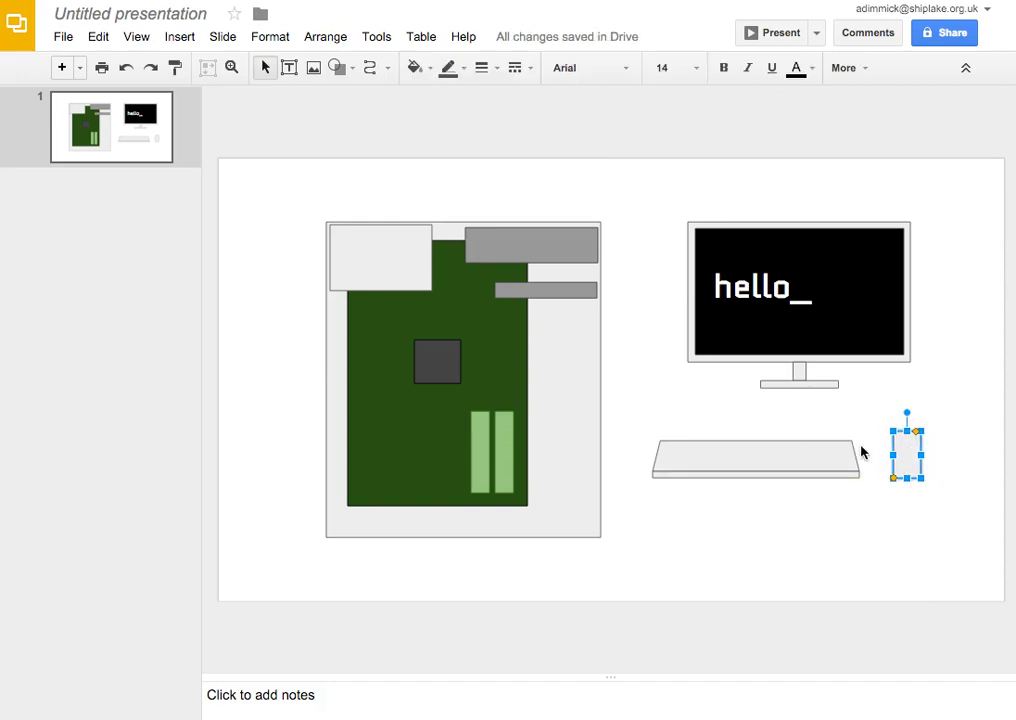
left_click(891, 490)
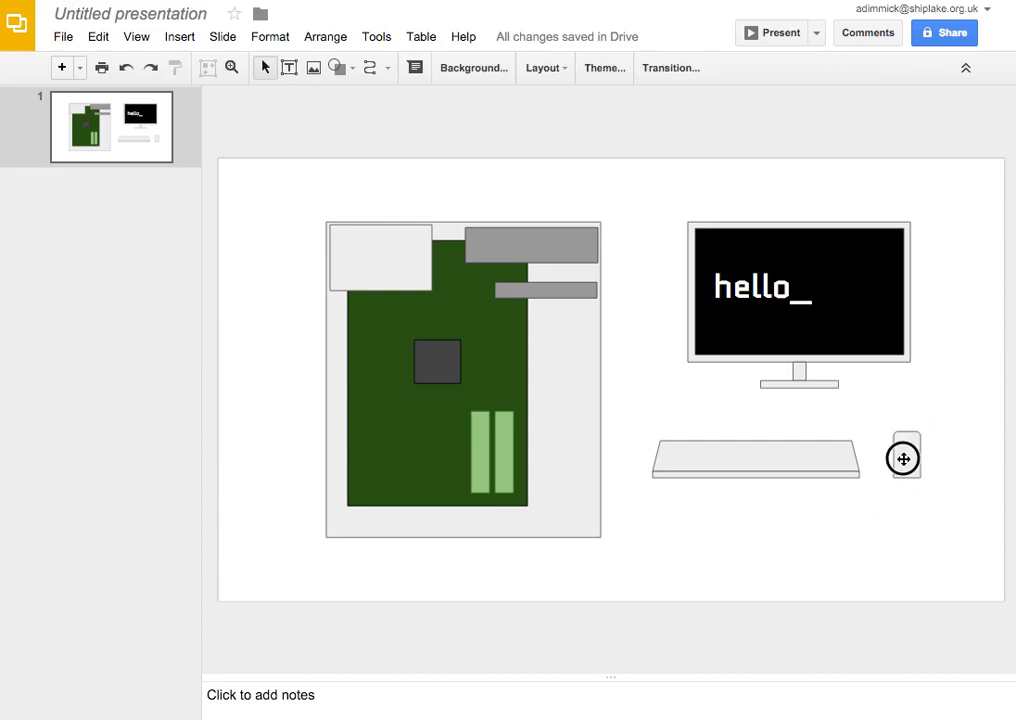
Rotate the mouse so its rounded end points down at a slight tilt, and move it close beside the keyboard.
left_click(903, 459)
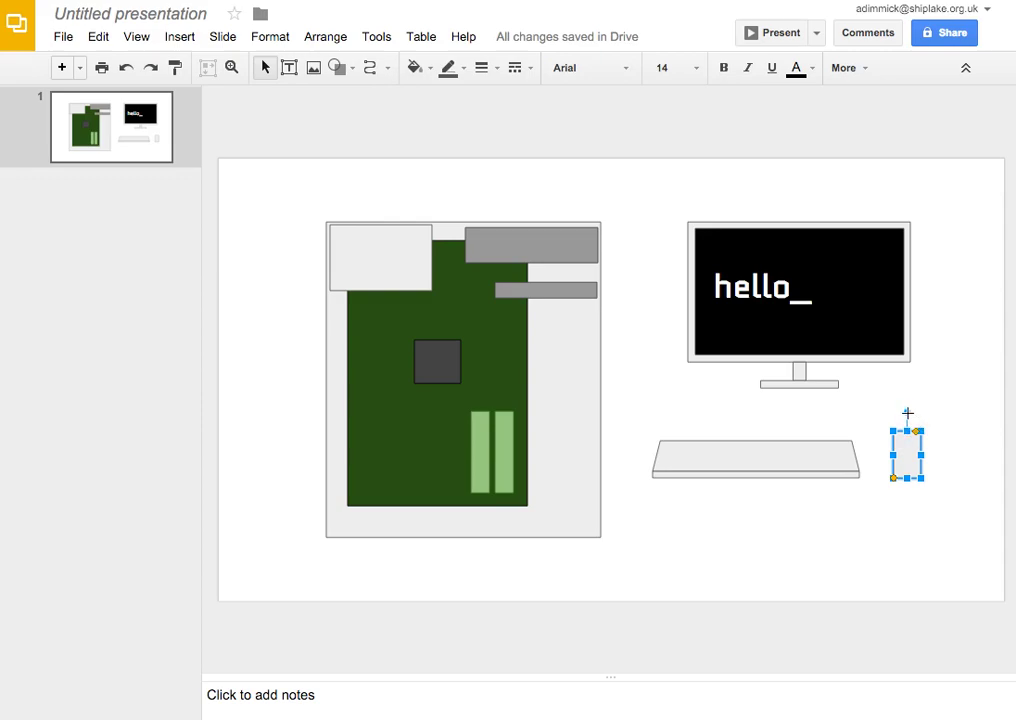
left_click_drag(907, 411, 914, 509)
left_click(914, 509)
left_click_drag(914, 452, 899, 459)
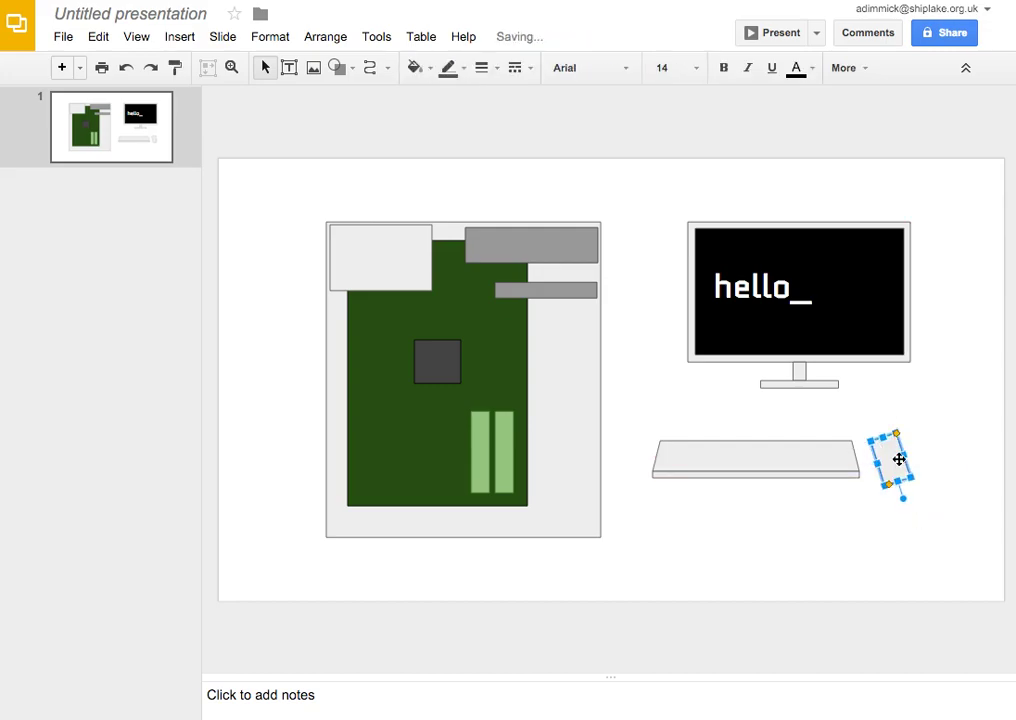
left_click(895, 524)
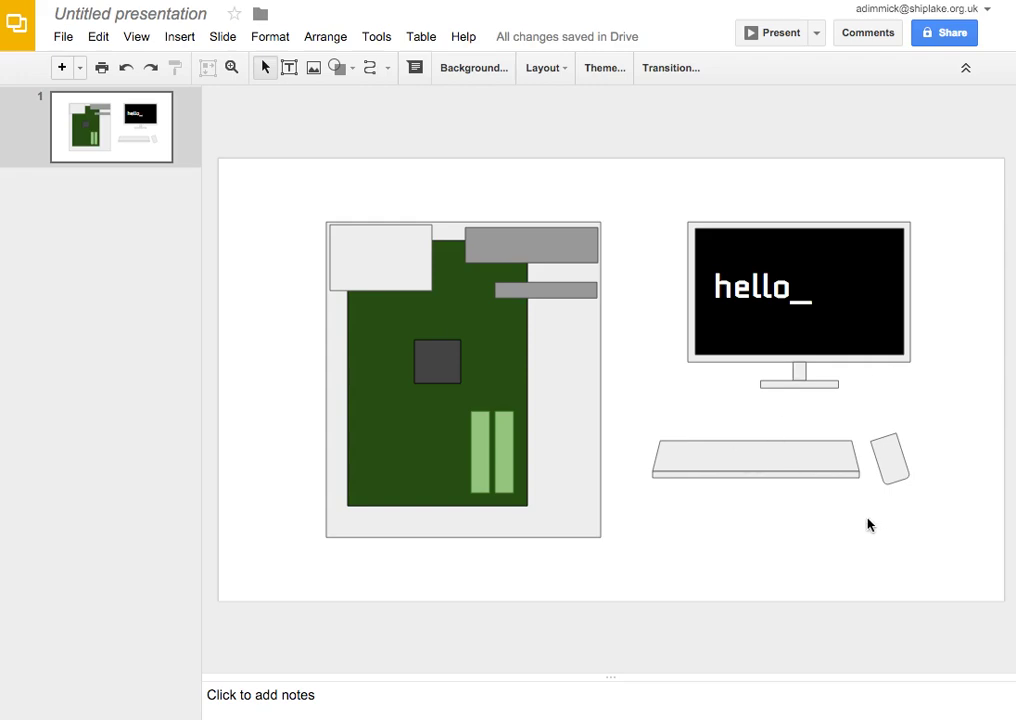
Draw a freehand Scribble cable from the monitor's lower edge across the case, looping round to its left side.
left_click(385, 69)
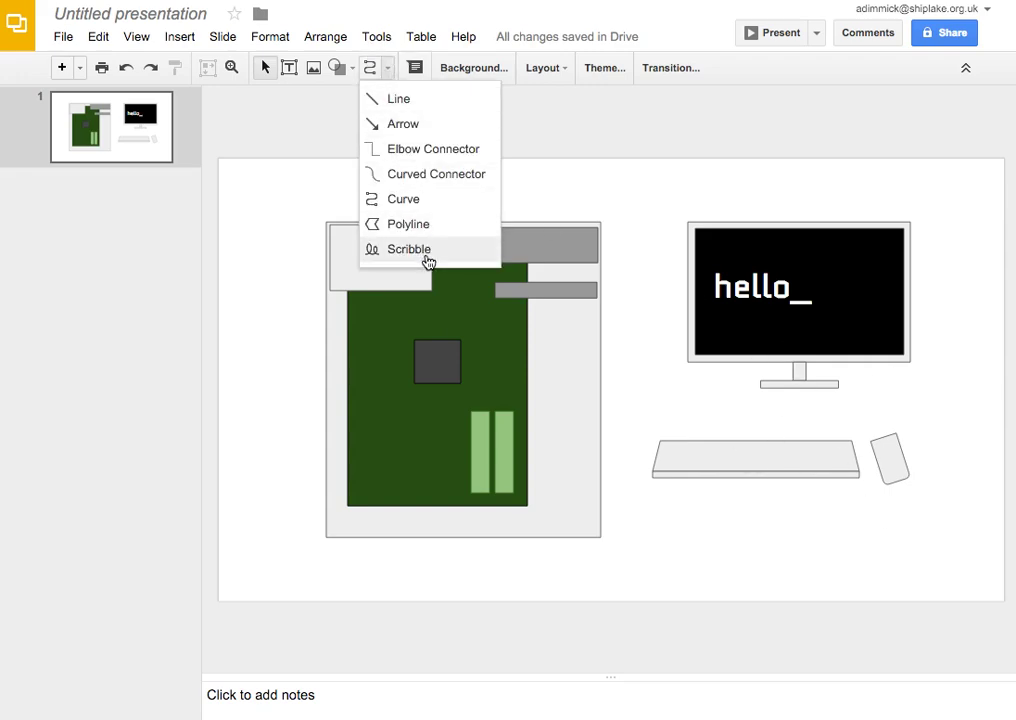
left_click(469, 259)
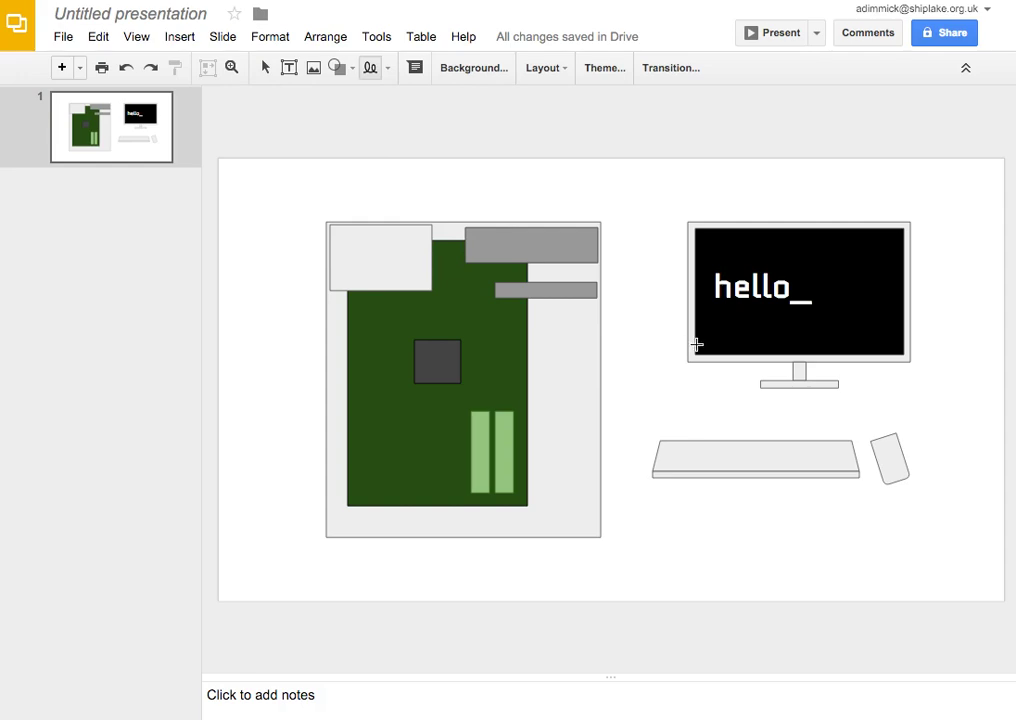
mouse_move(728, 355)
left_mouse_down()
mouse_move(721, 370)
mouse_move(651, 379)
mouse_move(320, 332)
mouse_move(308, 366)
mouse_move(328, 374)
left_mouse_up()
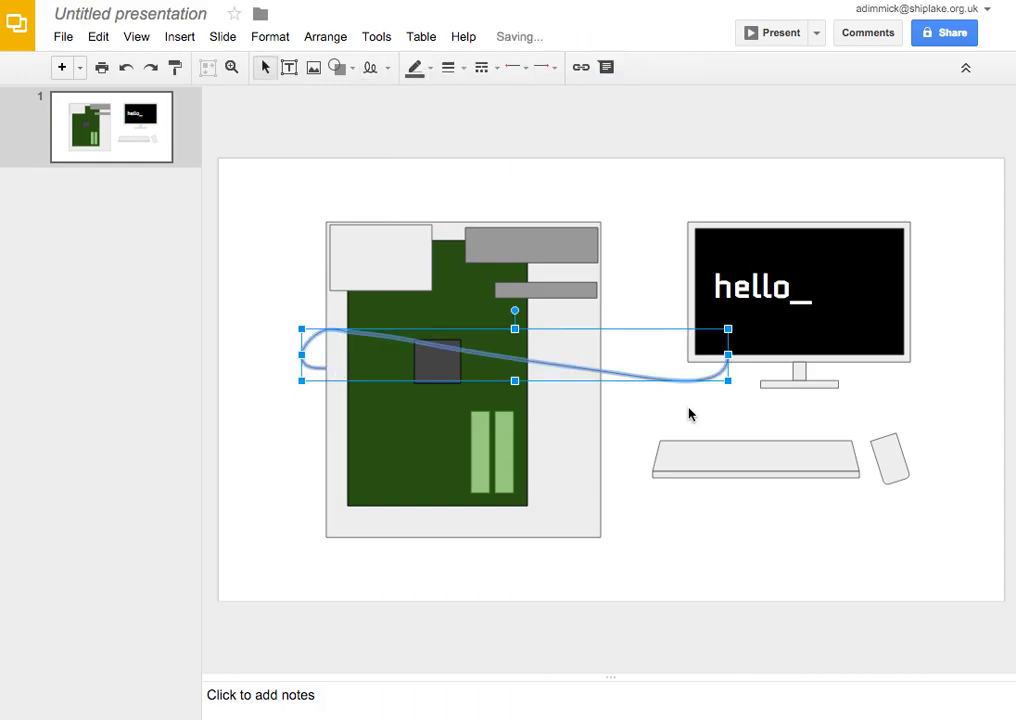
left_click(716, 415)
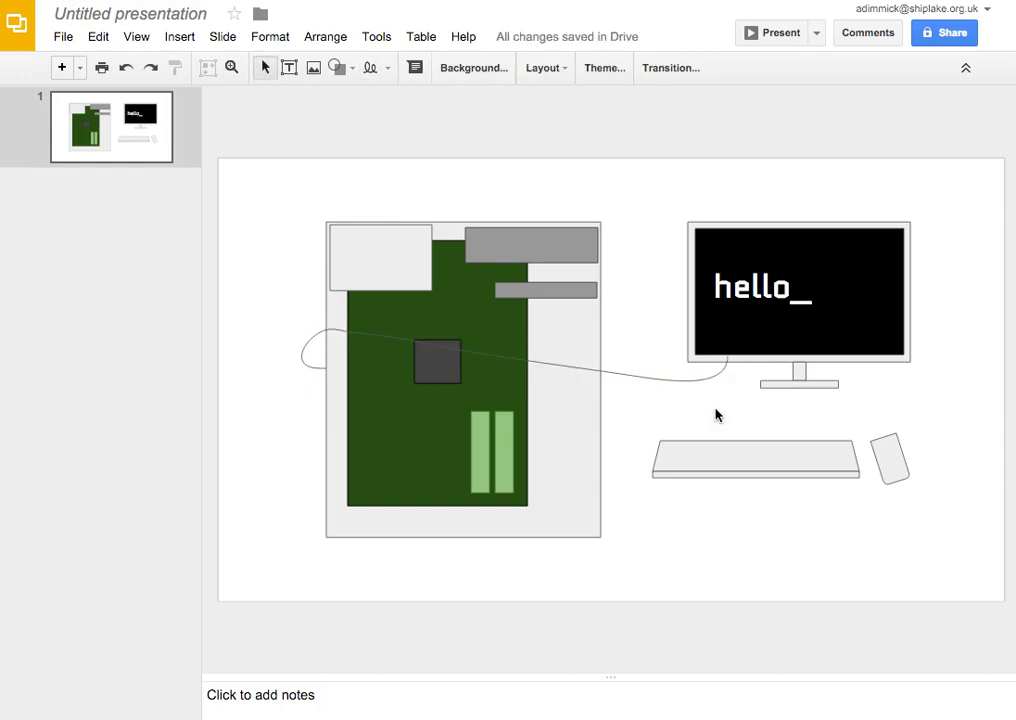
Draw a second Scribble cable from the keyboard's upper edge across the case, looping round to its left side.
left_click(370, 68)
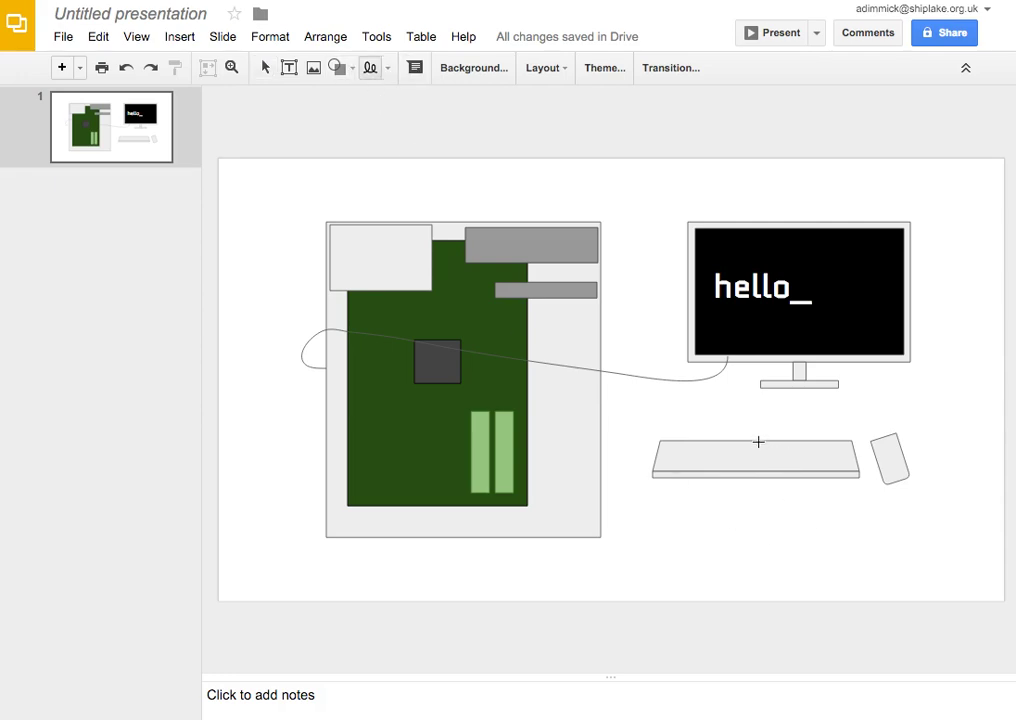
mouse_move(758, 441)
left_mouse_down()
mouse_move(669, 408)
mouse_move(528, 433)
mouse_move(344, 444)
mouse_move(295, 401)
mouse_move(327, 392)
left_mouse_up()
left_click(760, 537)
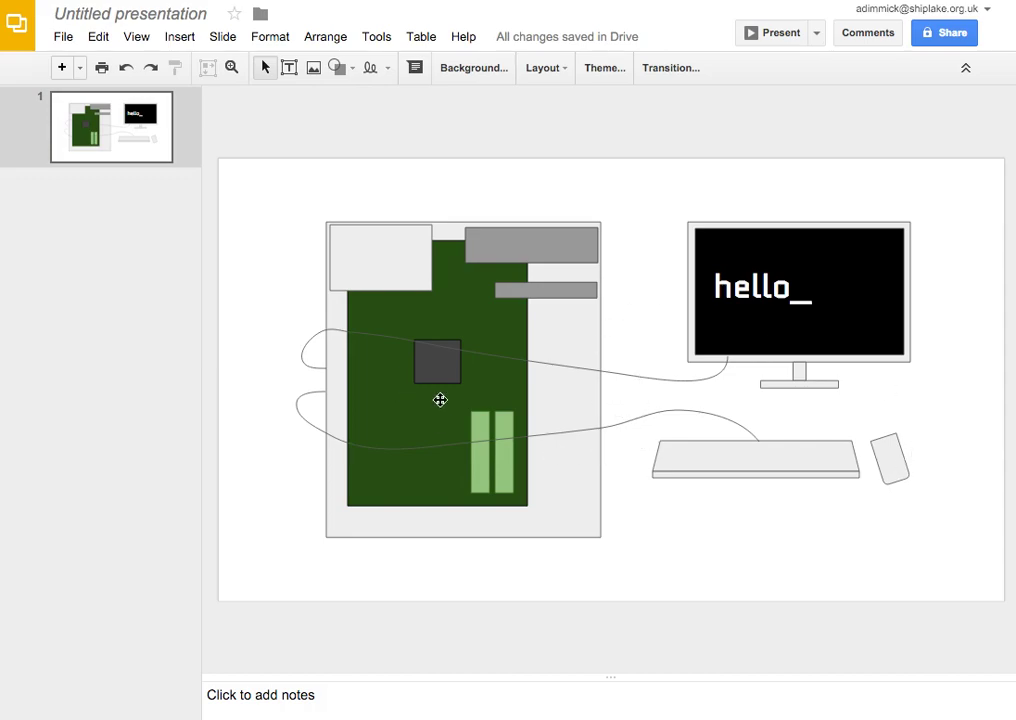
Send both the monitor cable and the keyboard cable to the back of the stacking order, behind the computer case.
left_click(660, 380)
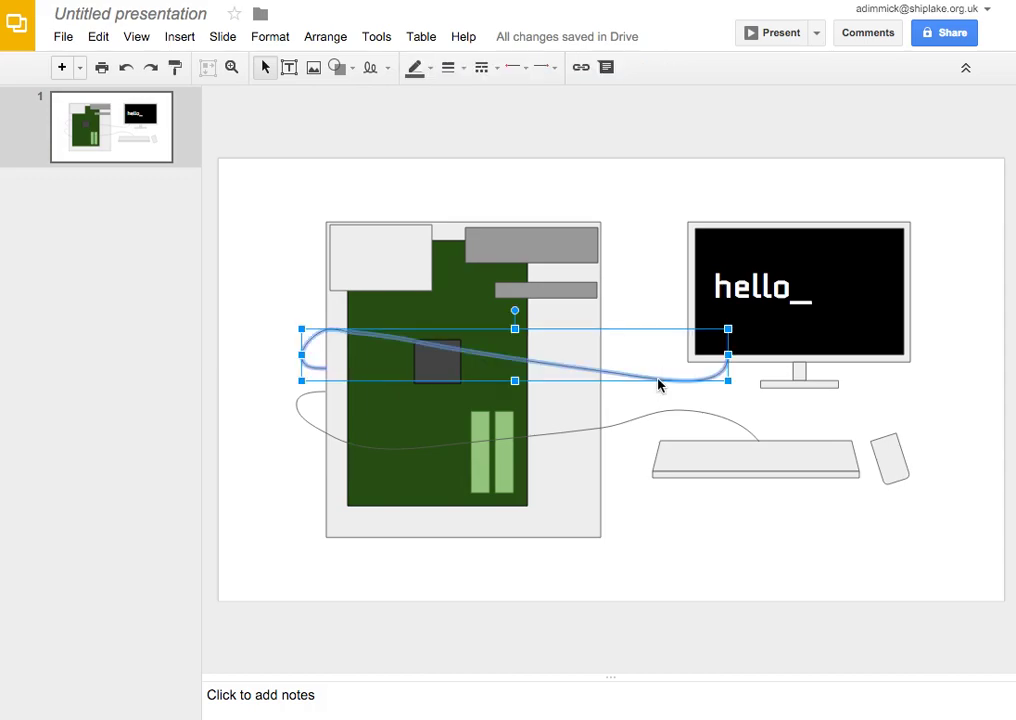
right_click(658, 384)
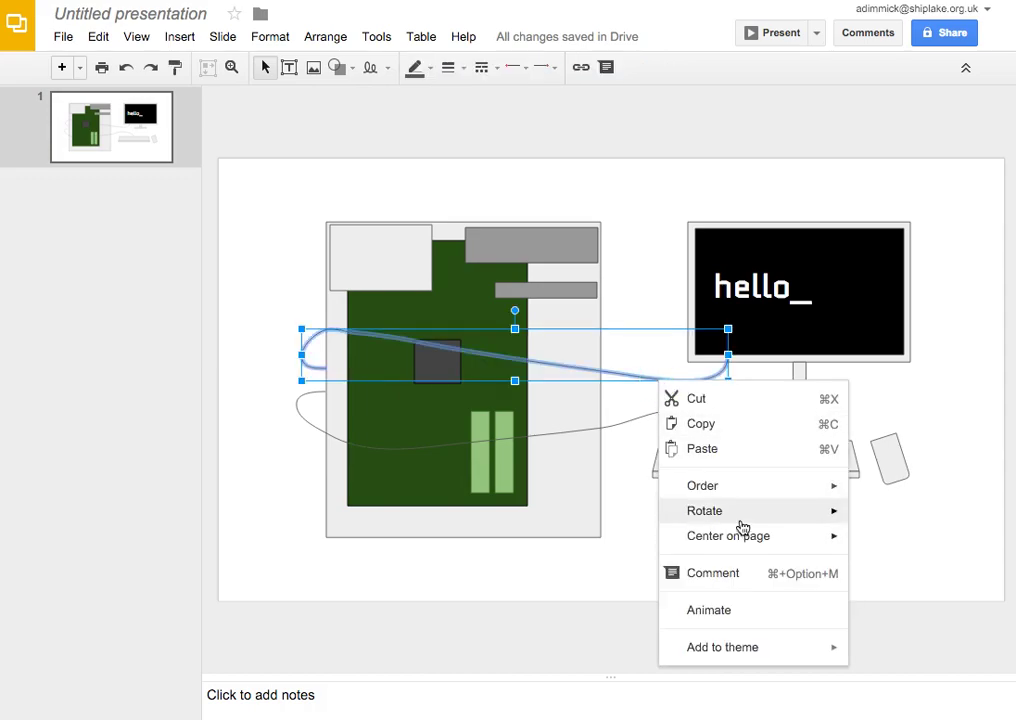
mouse_move(772, 488)
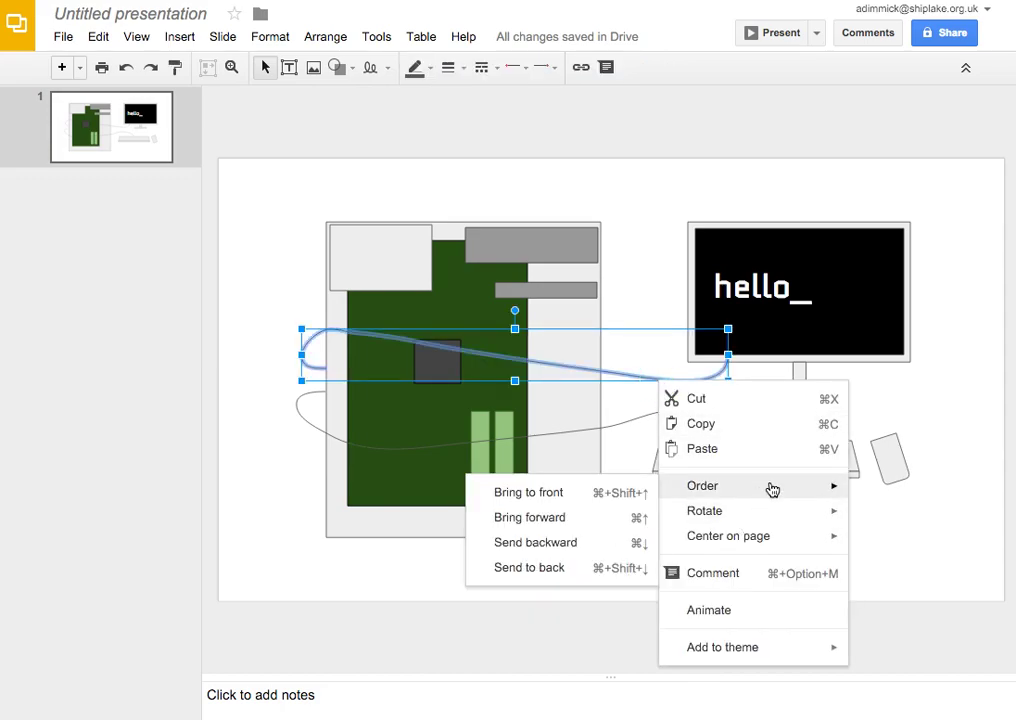
left_click(594, 569)
right_click(645, 420)
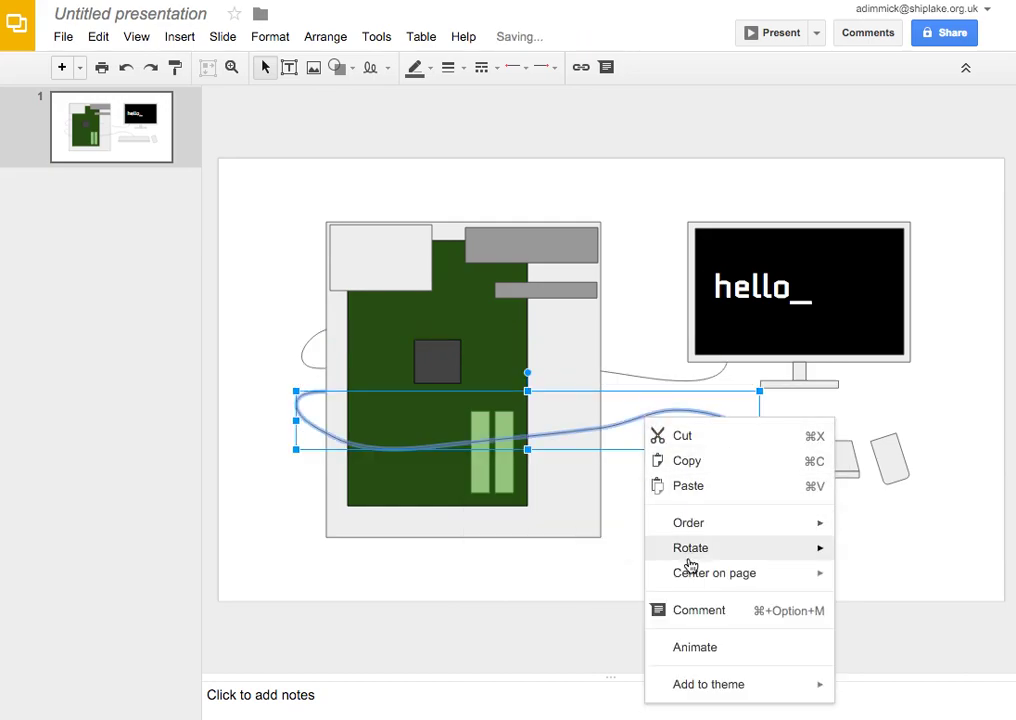
mouse_move(692, 524)
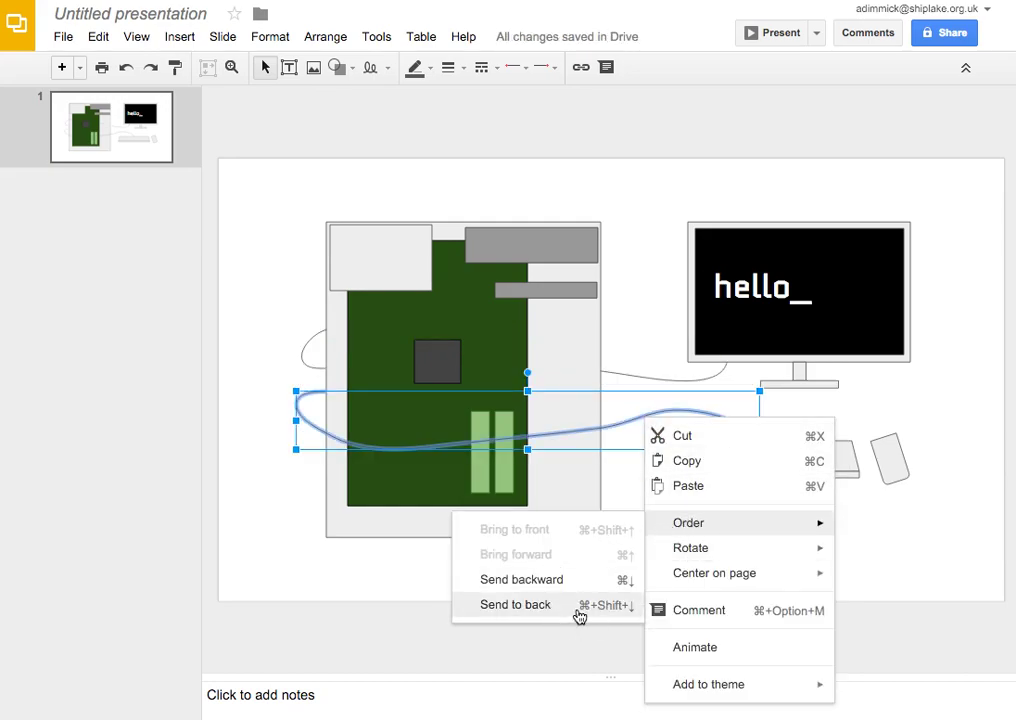
left_click(578, 605)
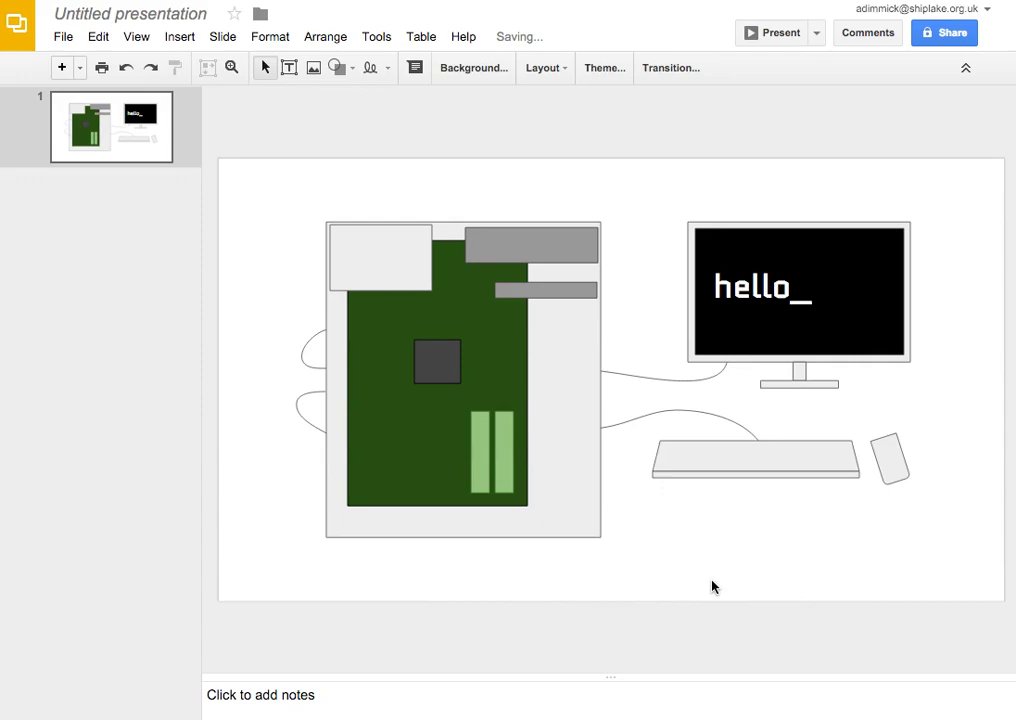